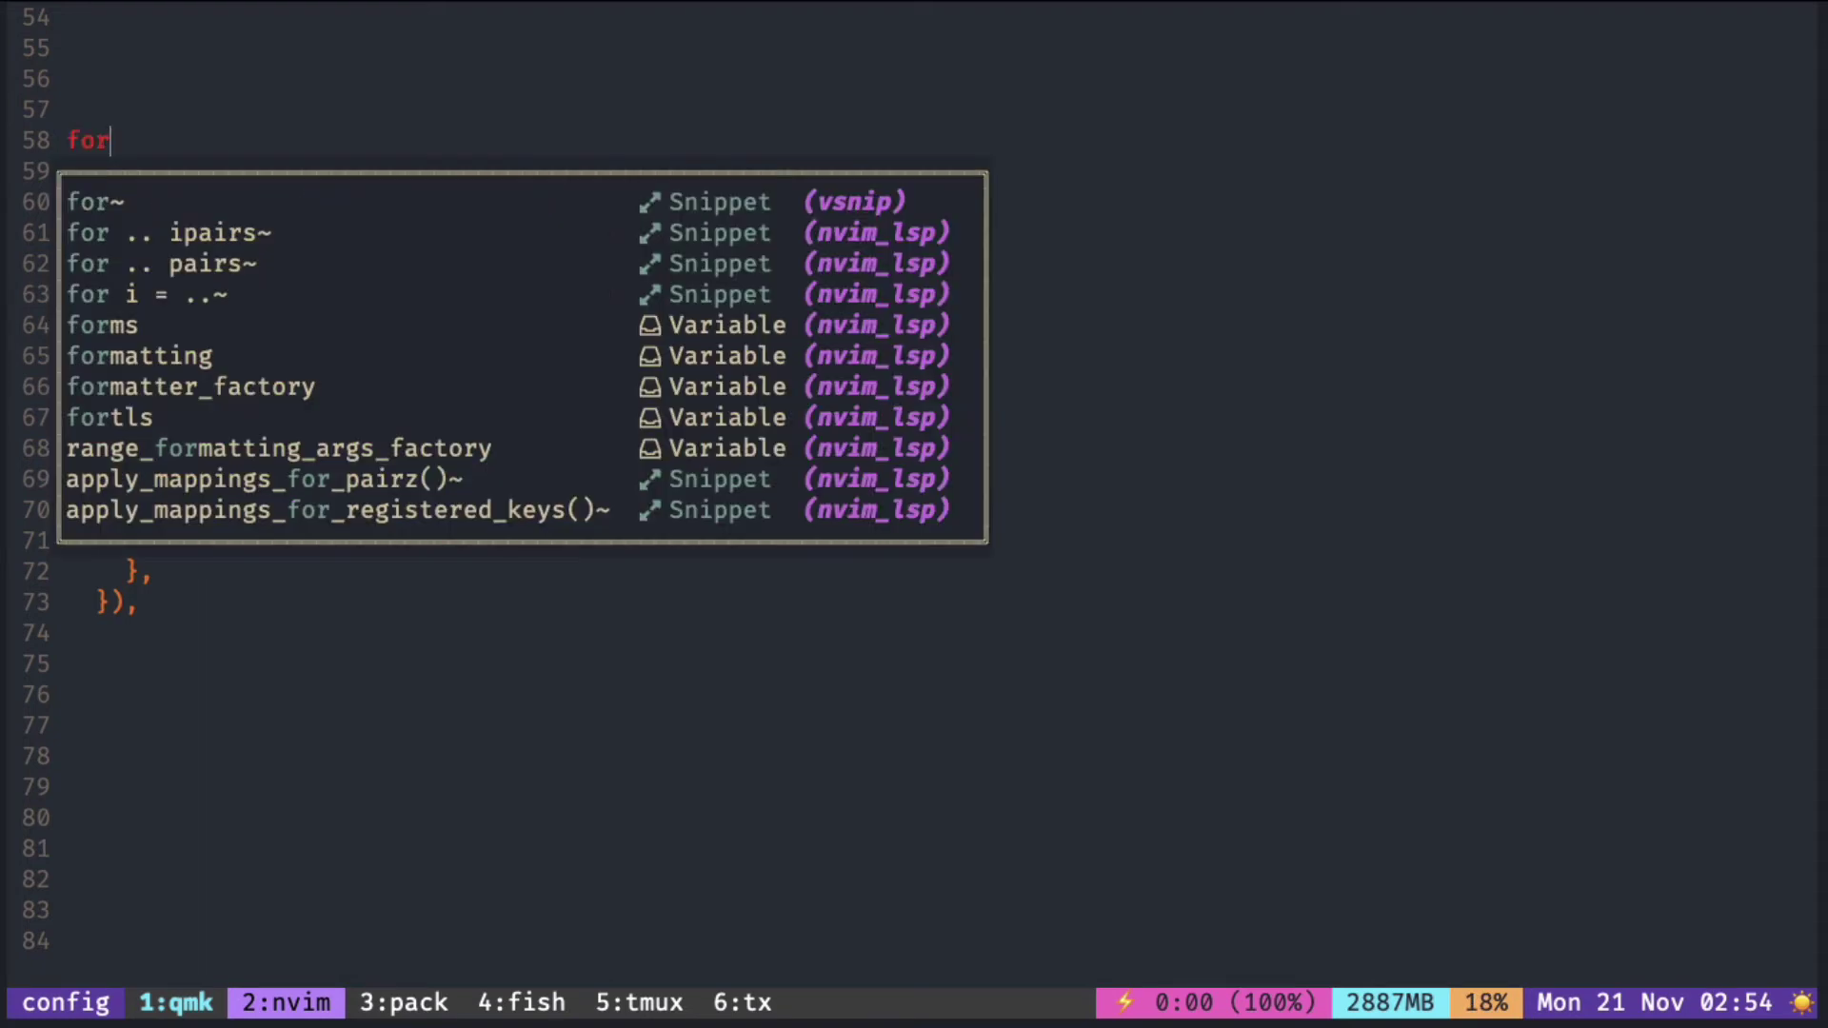
- Cycle through the vsnip and nvim_lsp suggestions for 'for', then clear line 58 again
key(Tab)
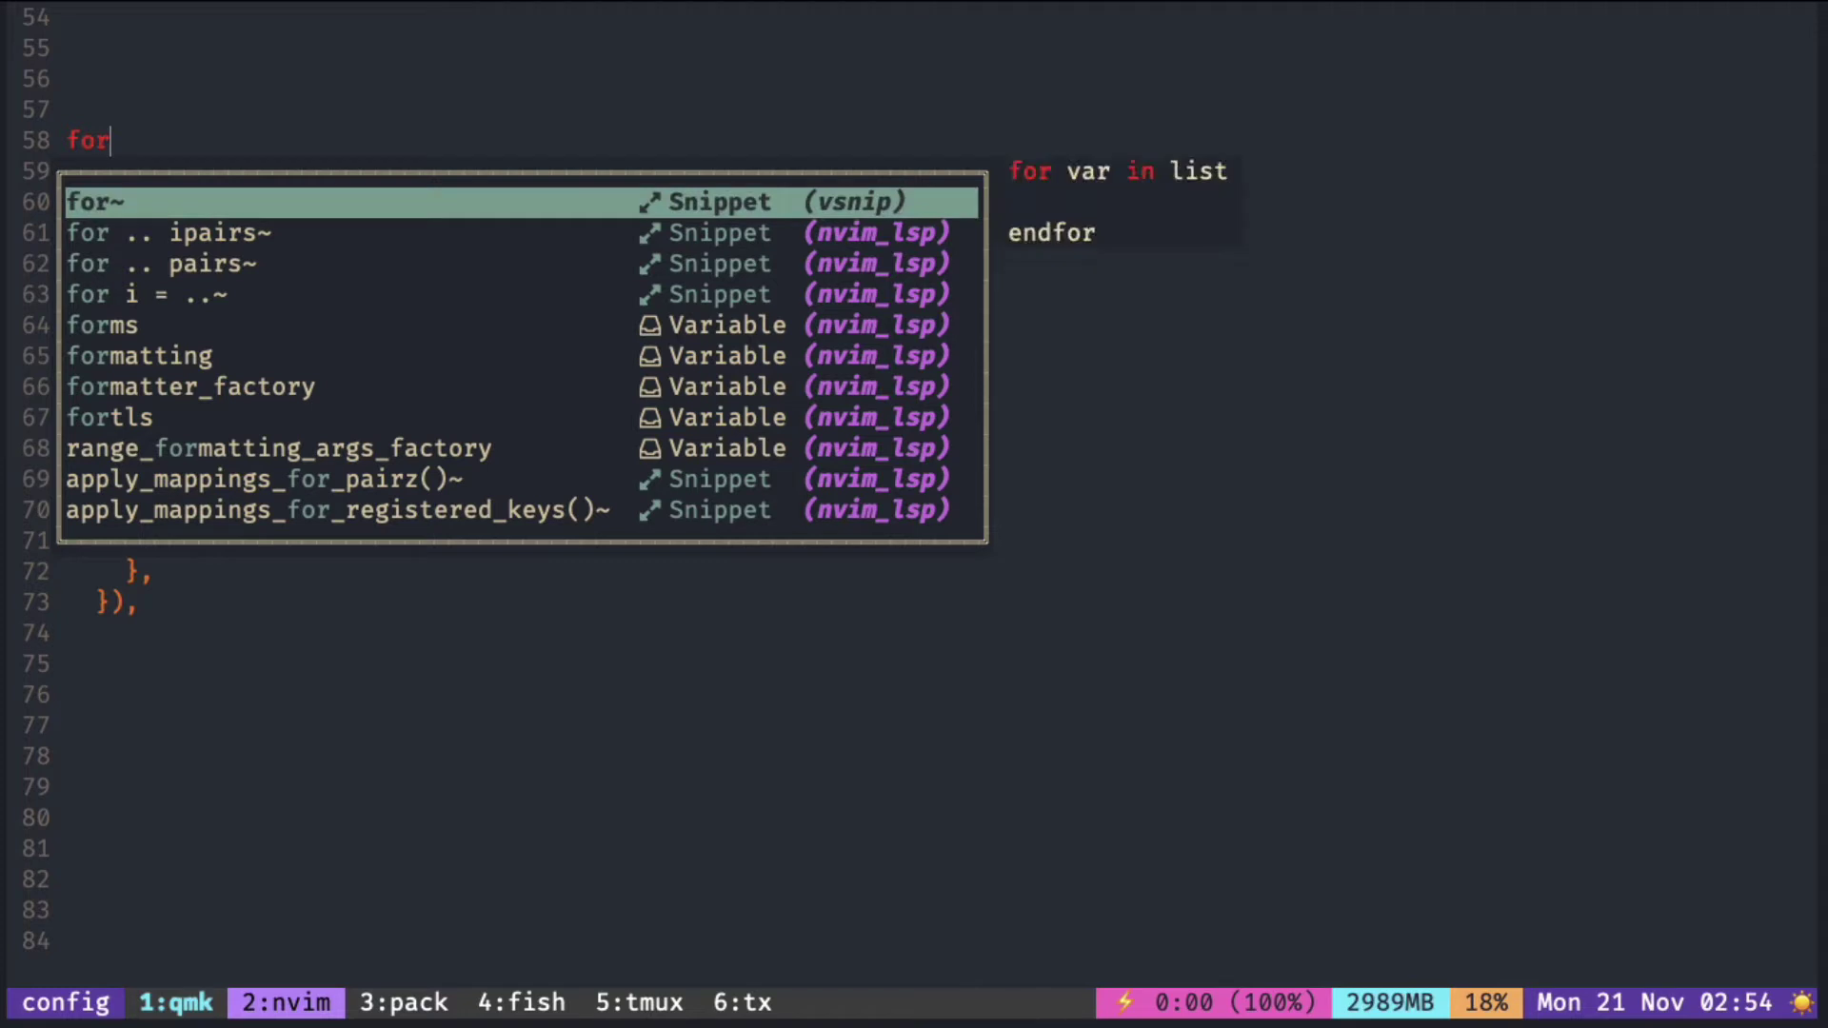
key(Tab)
key(Tab)
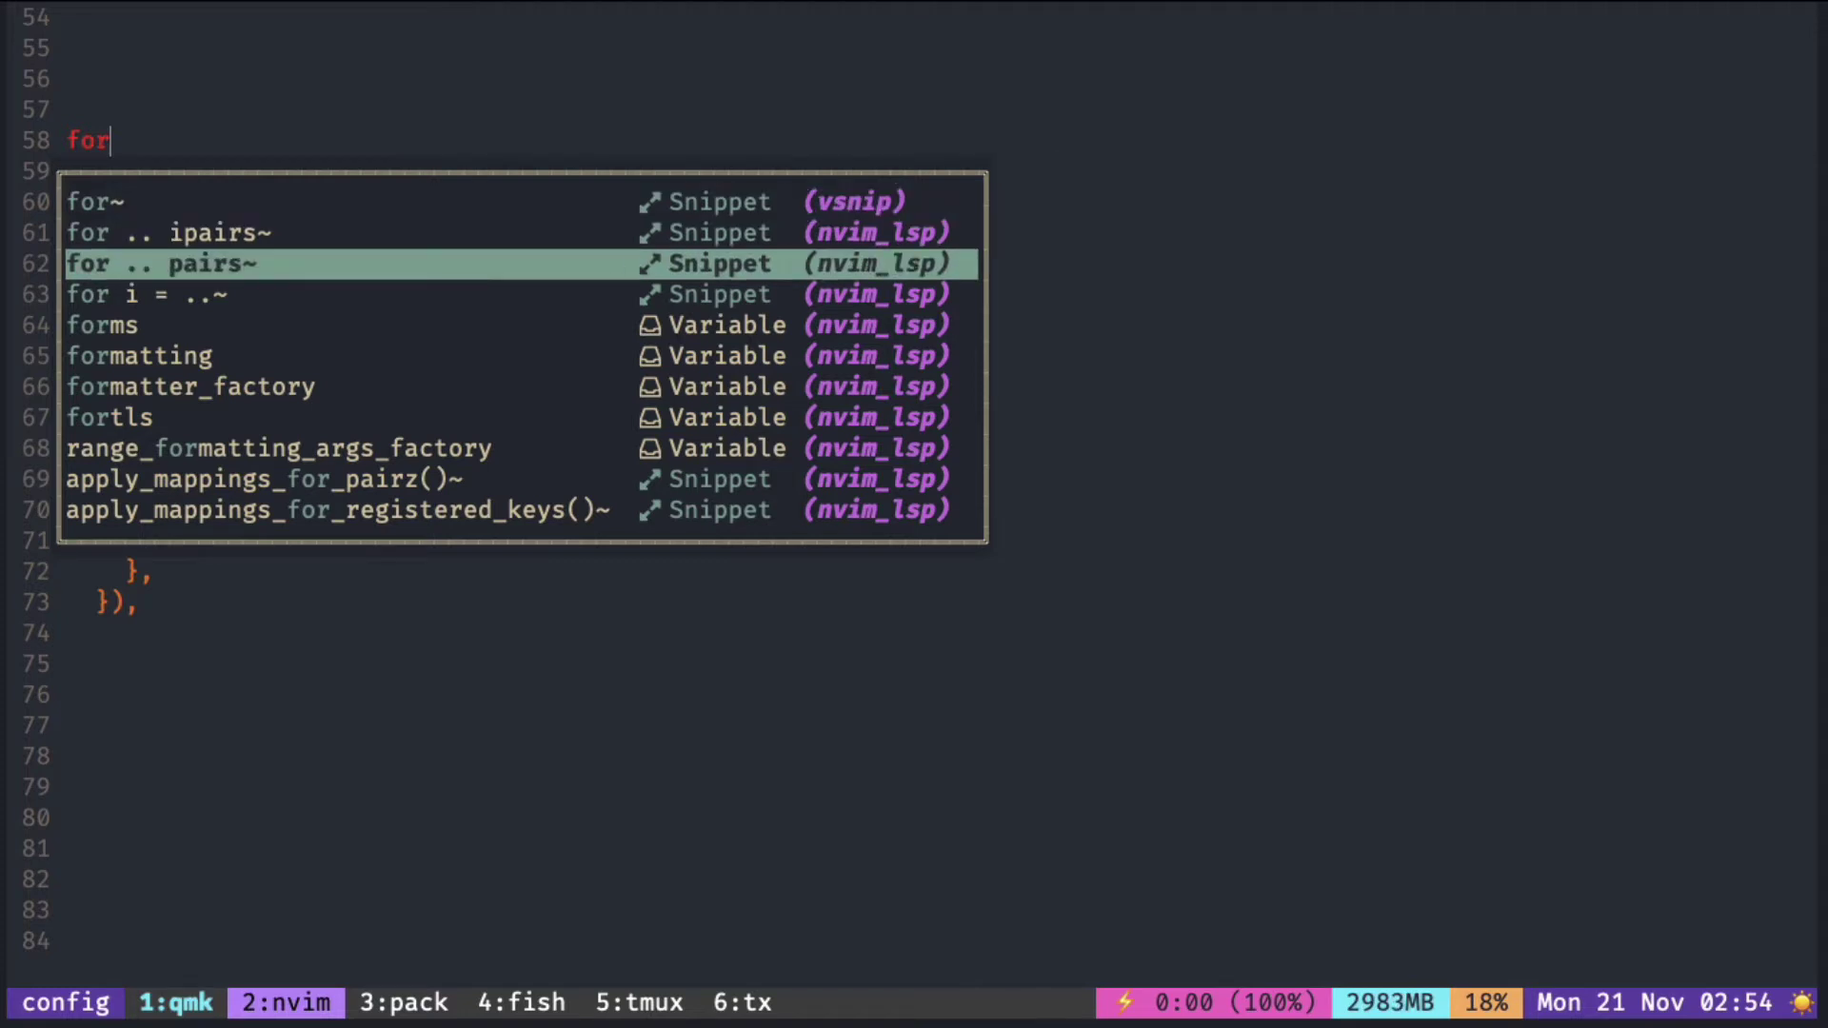
key(Tab)
key(Tab)
key(Tab)
key(Tab)
key(Tab)
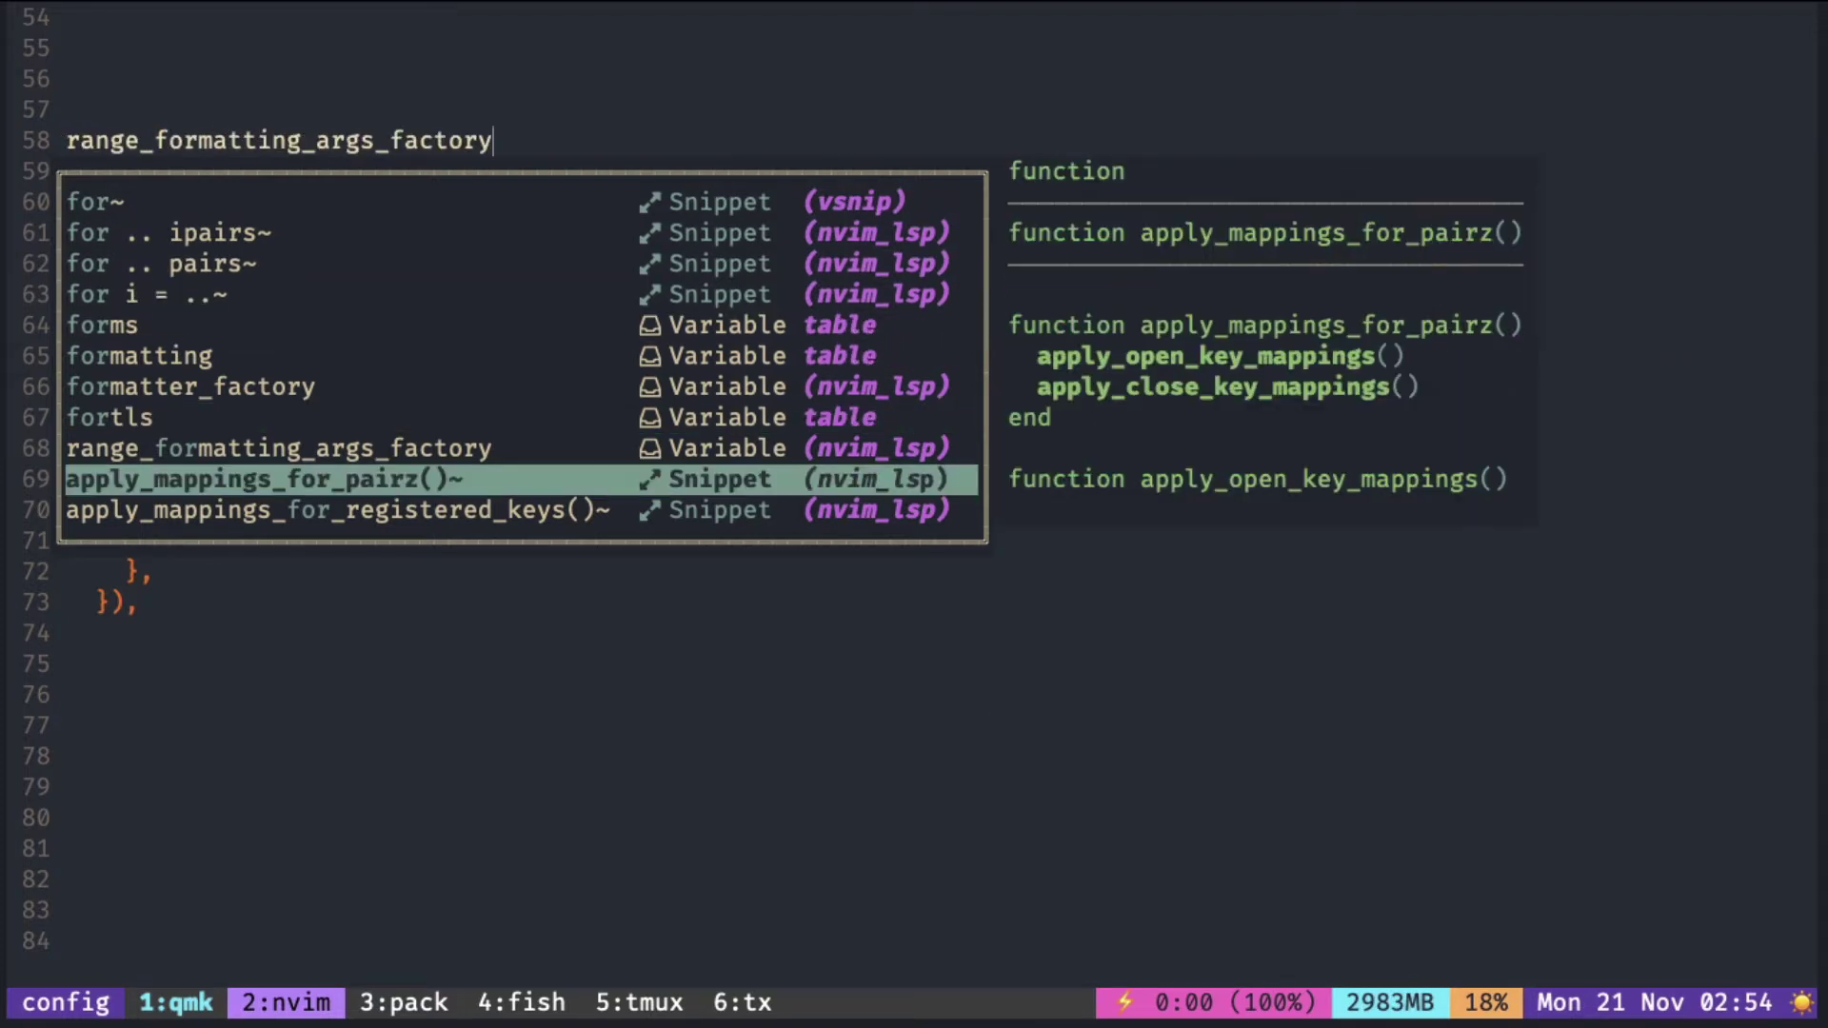
key(shift+Tab)
key(shift+Tab)
key(shift+Tab)
key(ctrl+w)
key(Escape)
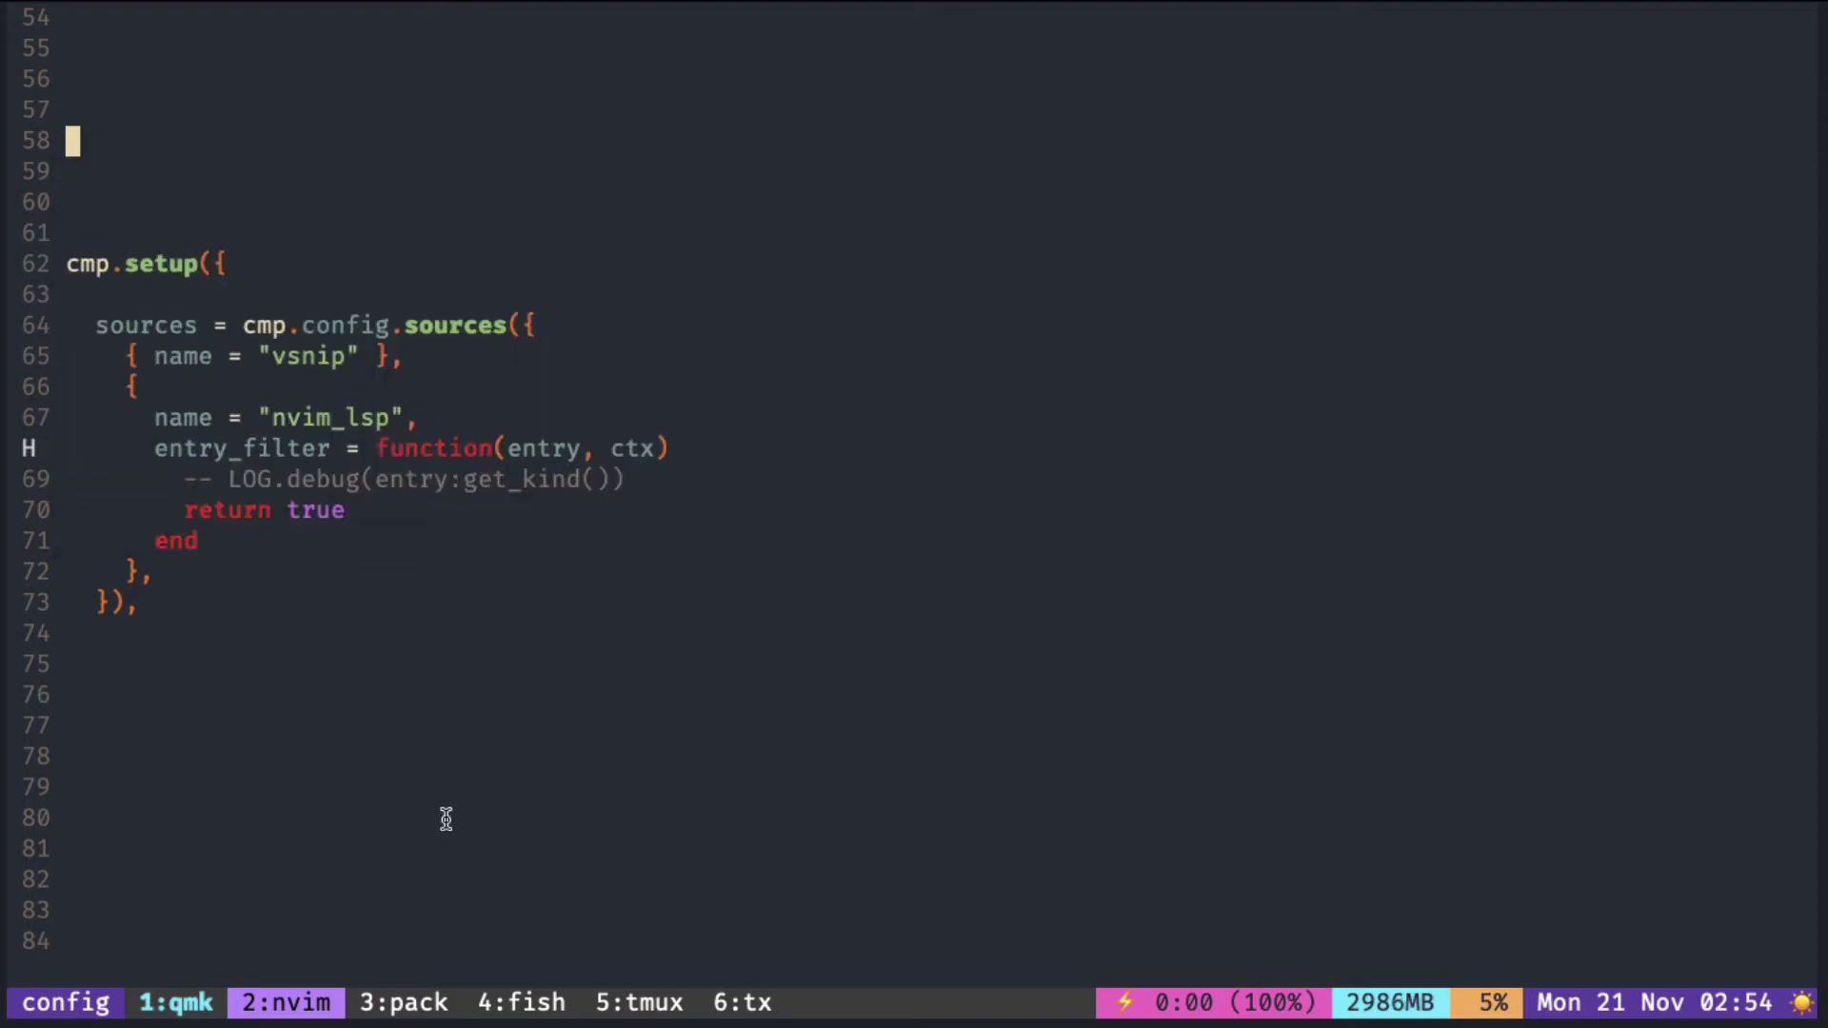
- Uncomment the LOG.debug line 69 inside entry_filter with gcc
click(617, 480)
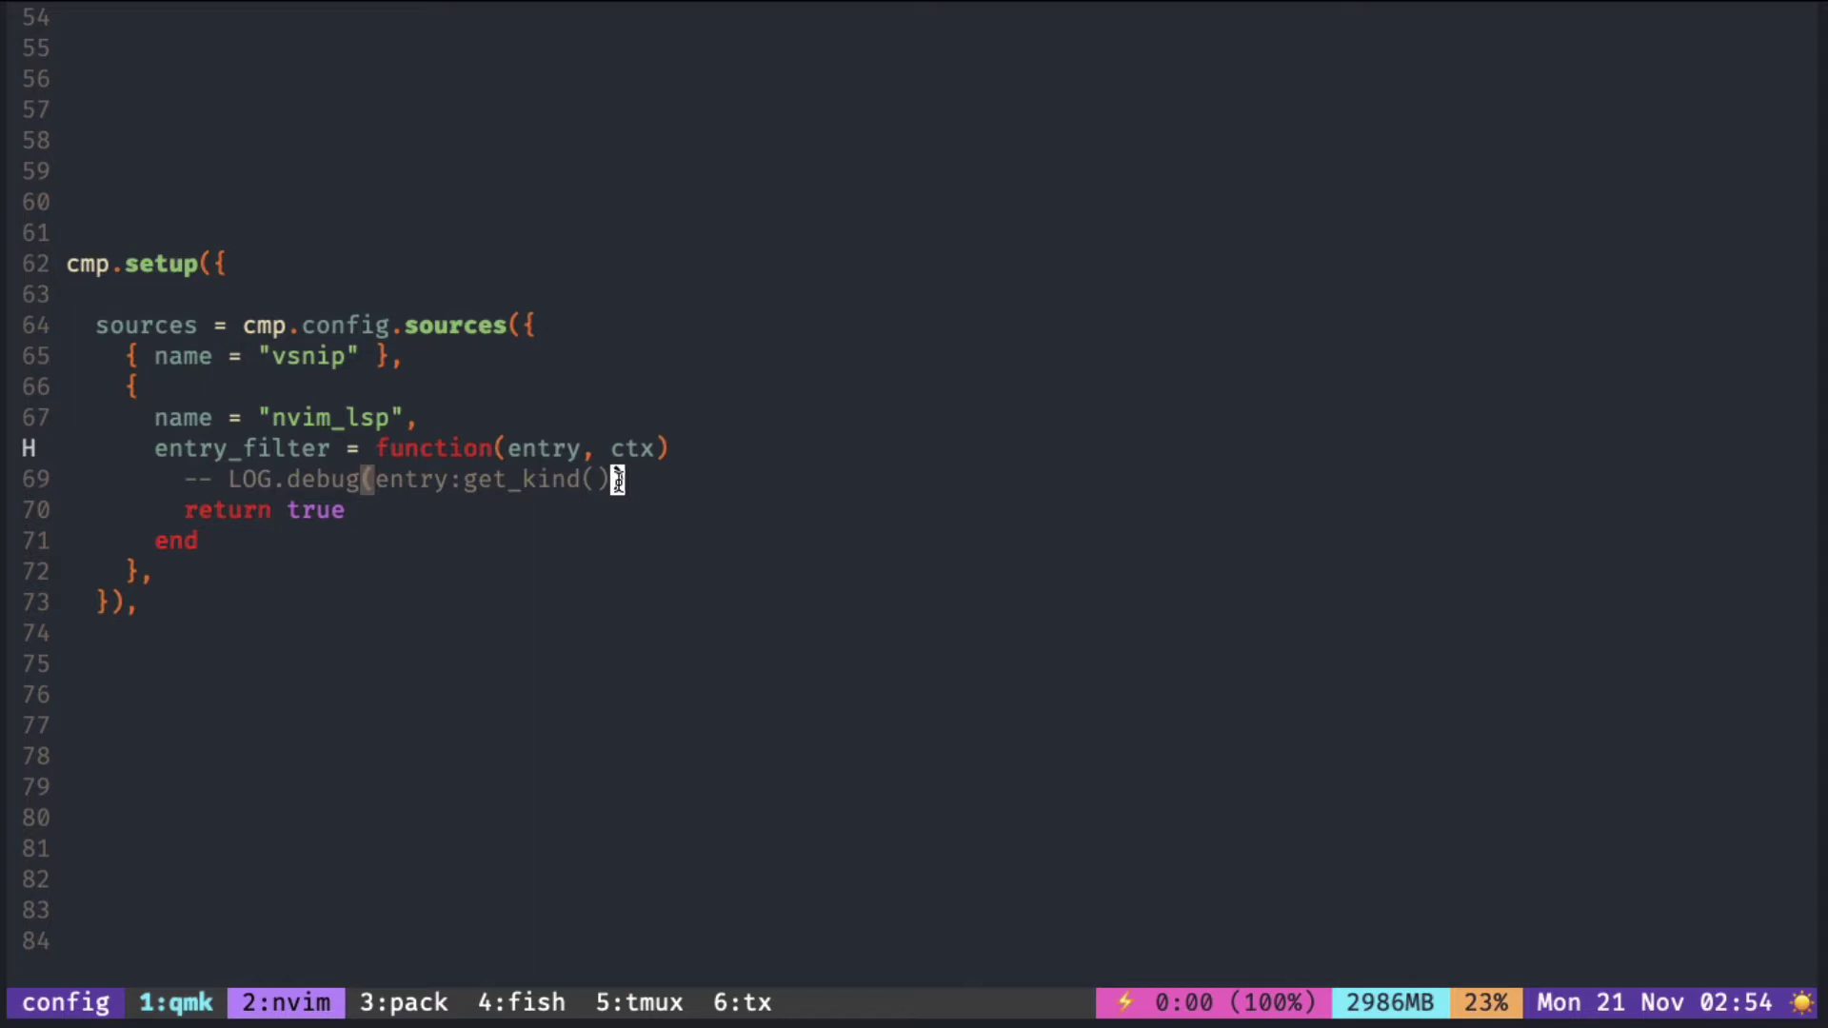
key(g)
key(c)
key(c)
text(k)
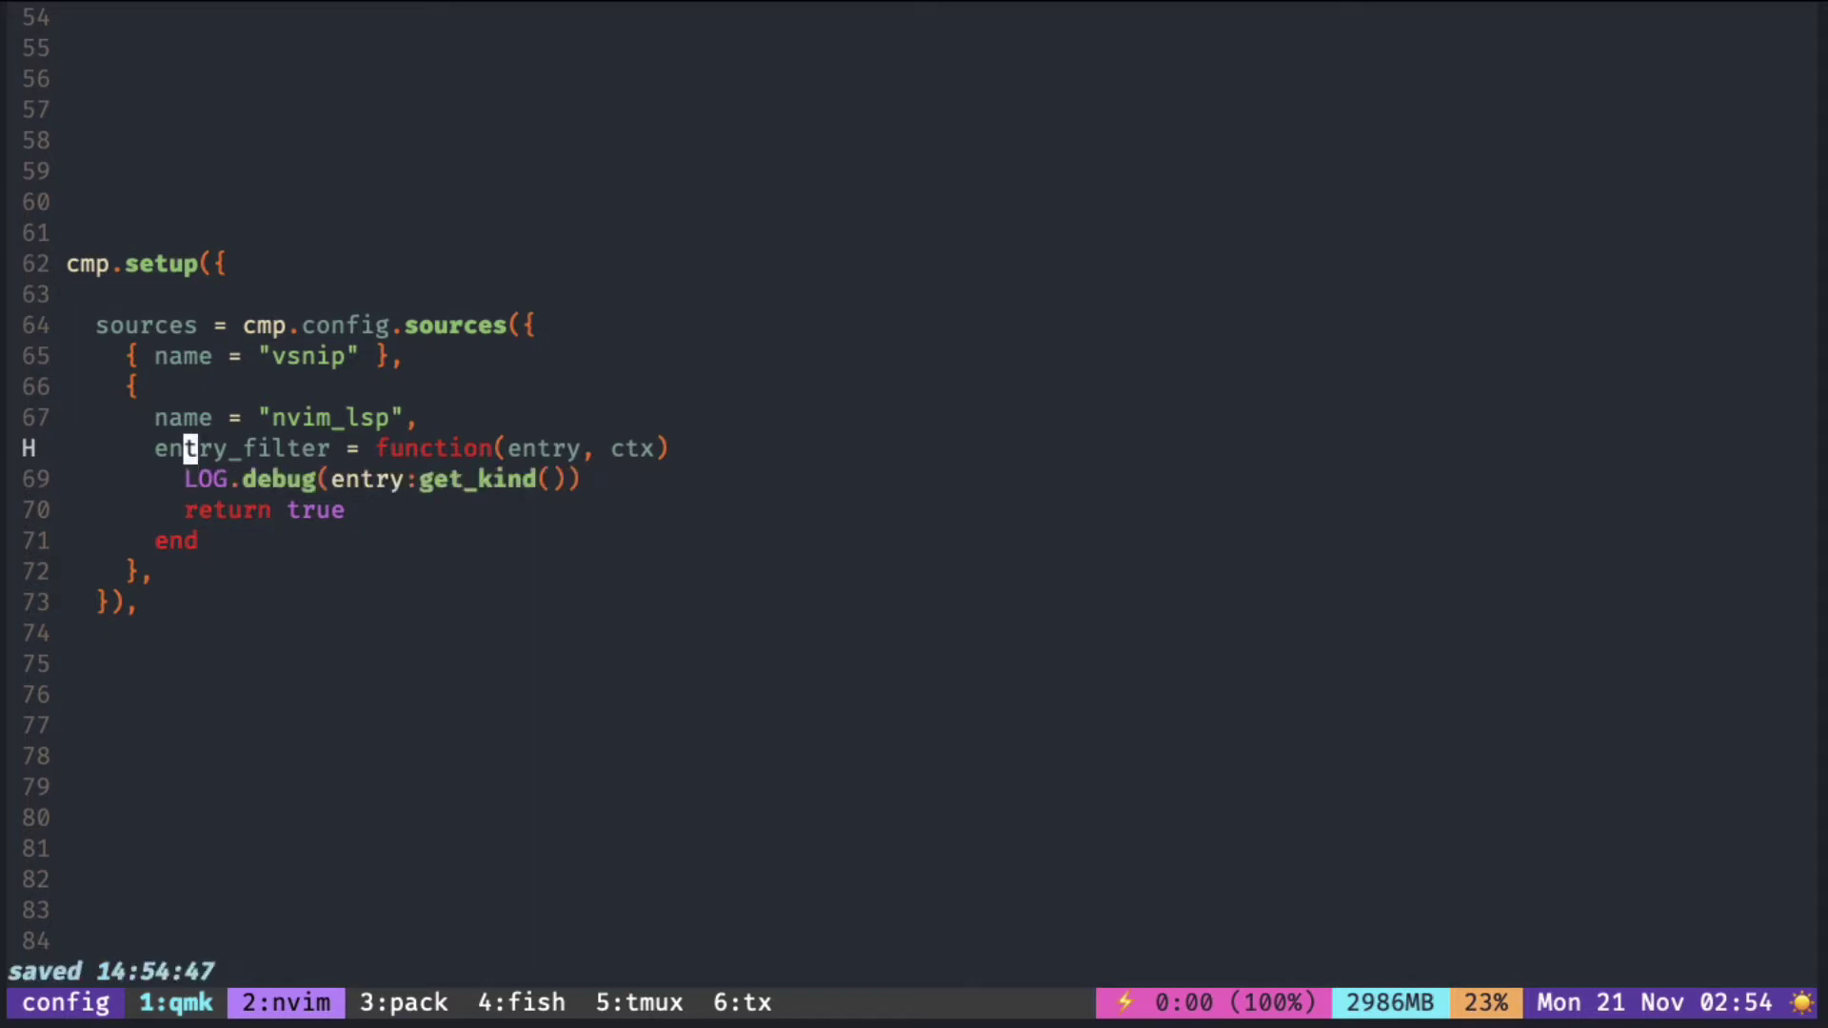
text(:q)
- Restart Neovim and trigger completion with 'for' to log each entry's kind, then discard the word
key(Return)
text(nvim)
key(Return)
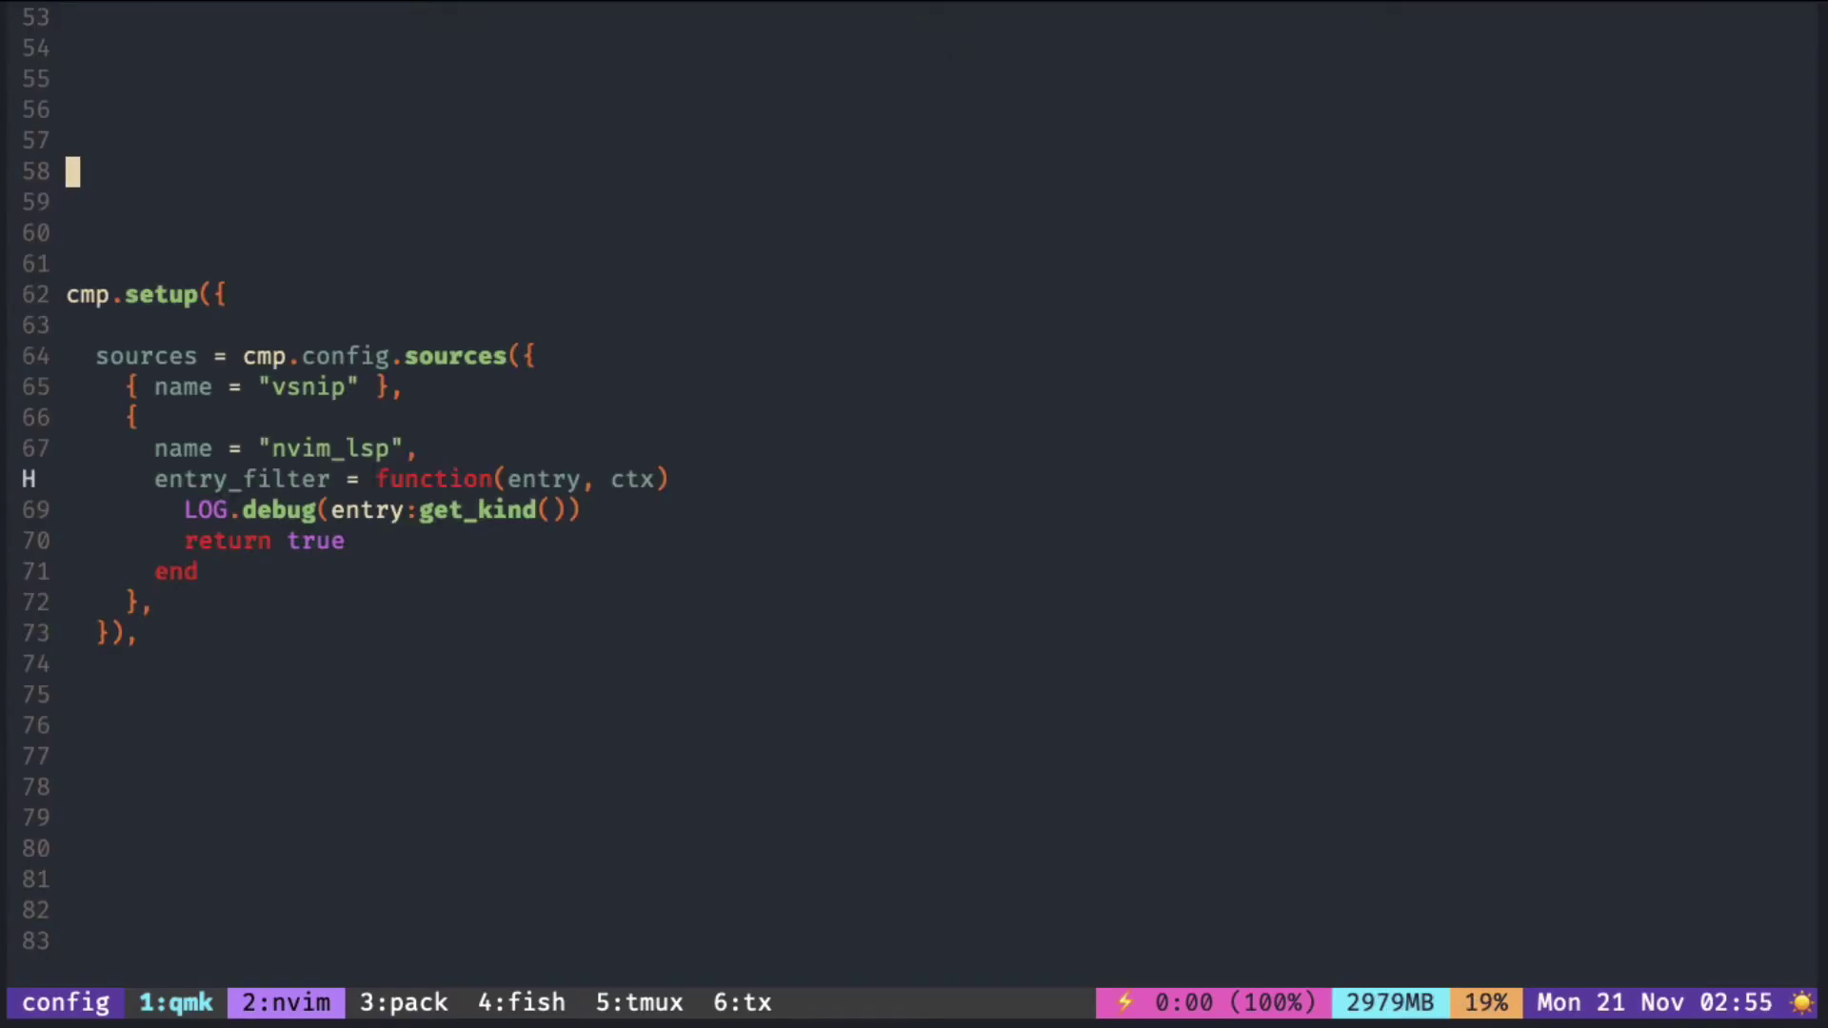
text(ifor)
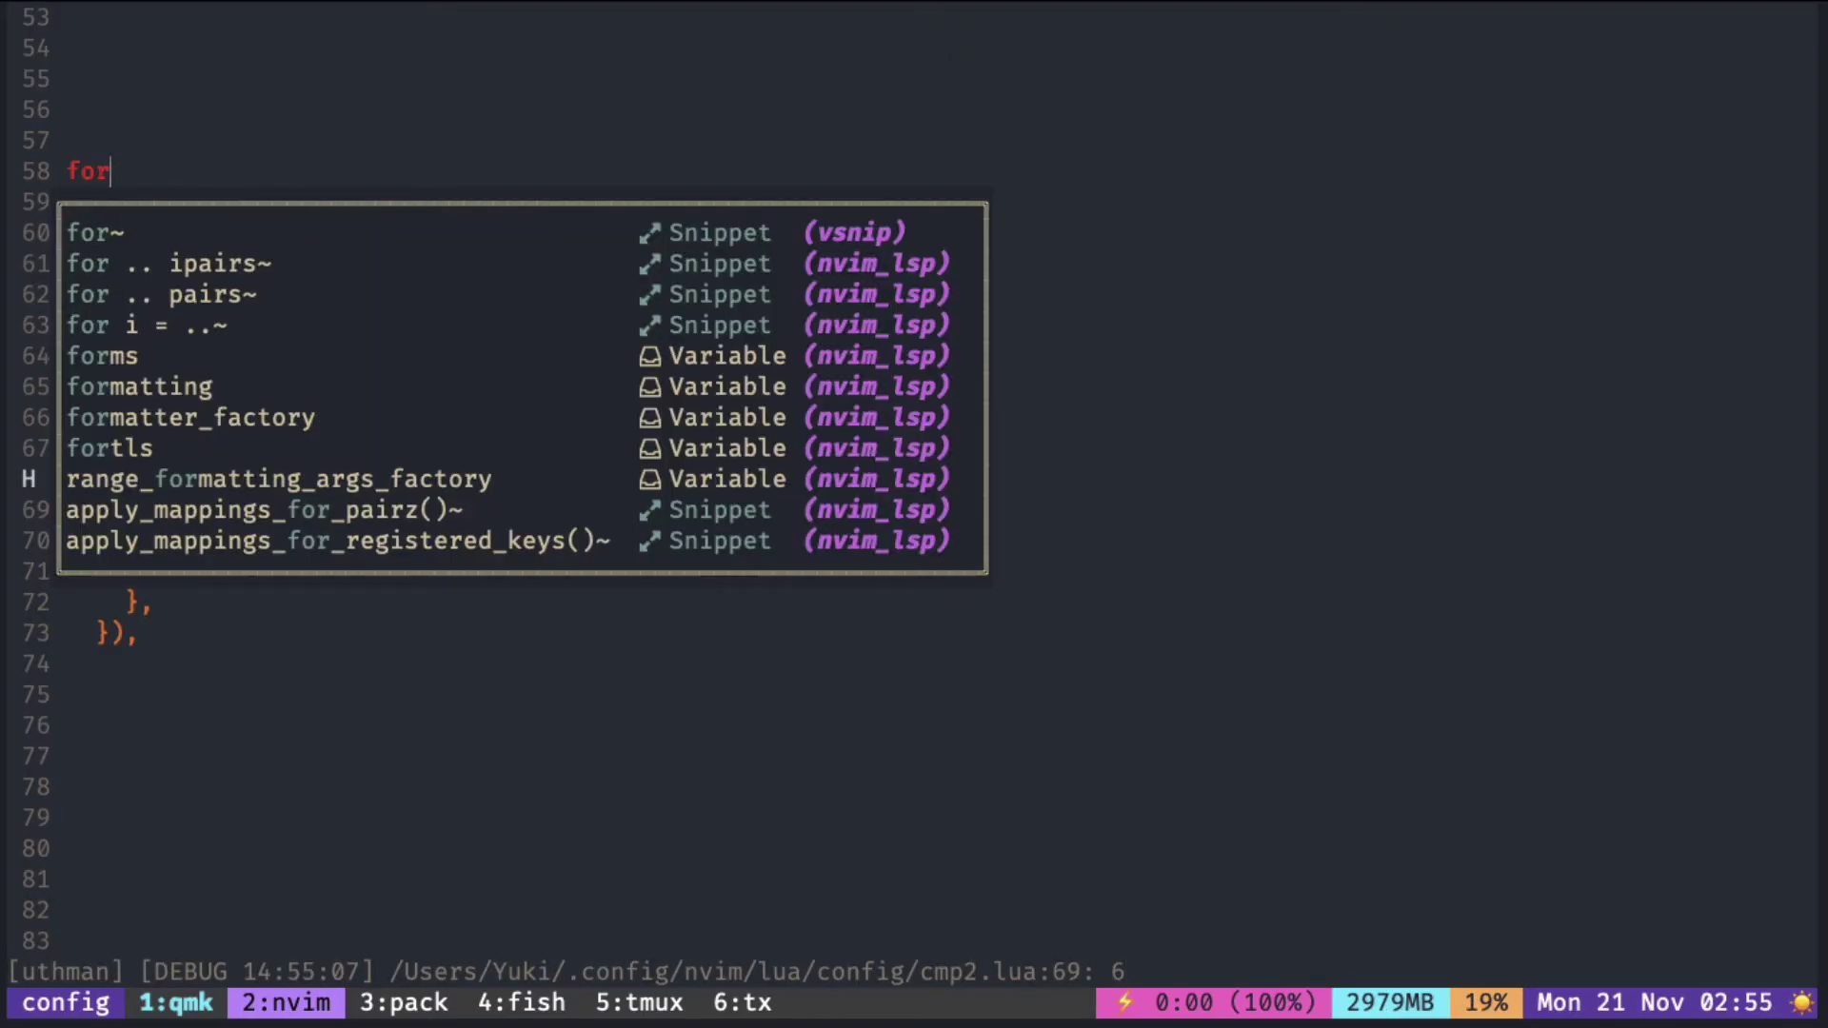
key(BackSpace)
key(BackSpace)
key(BackSpace)
key(Escape)
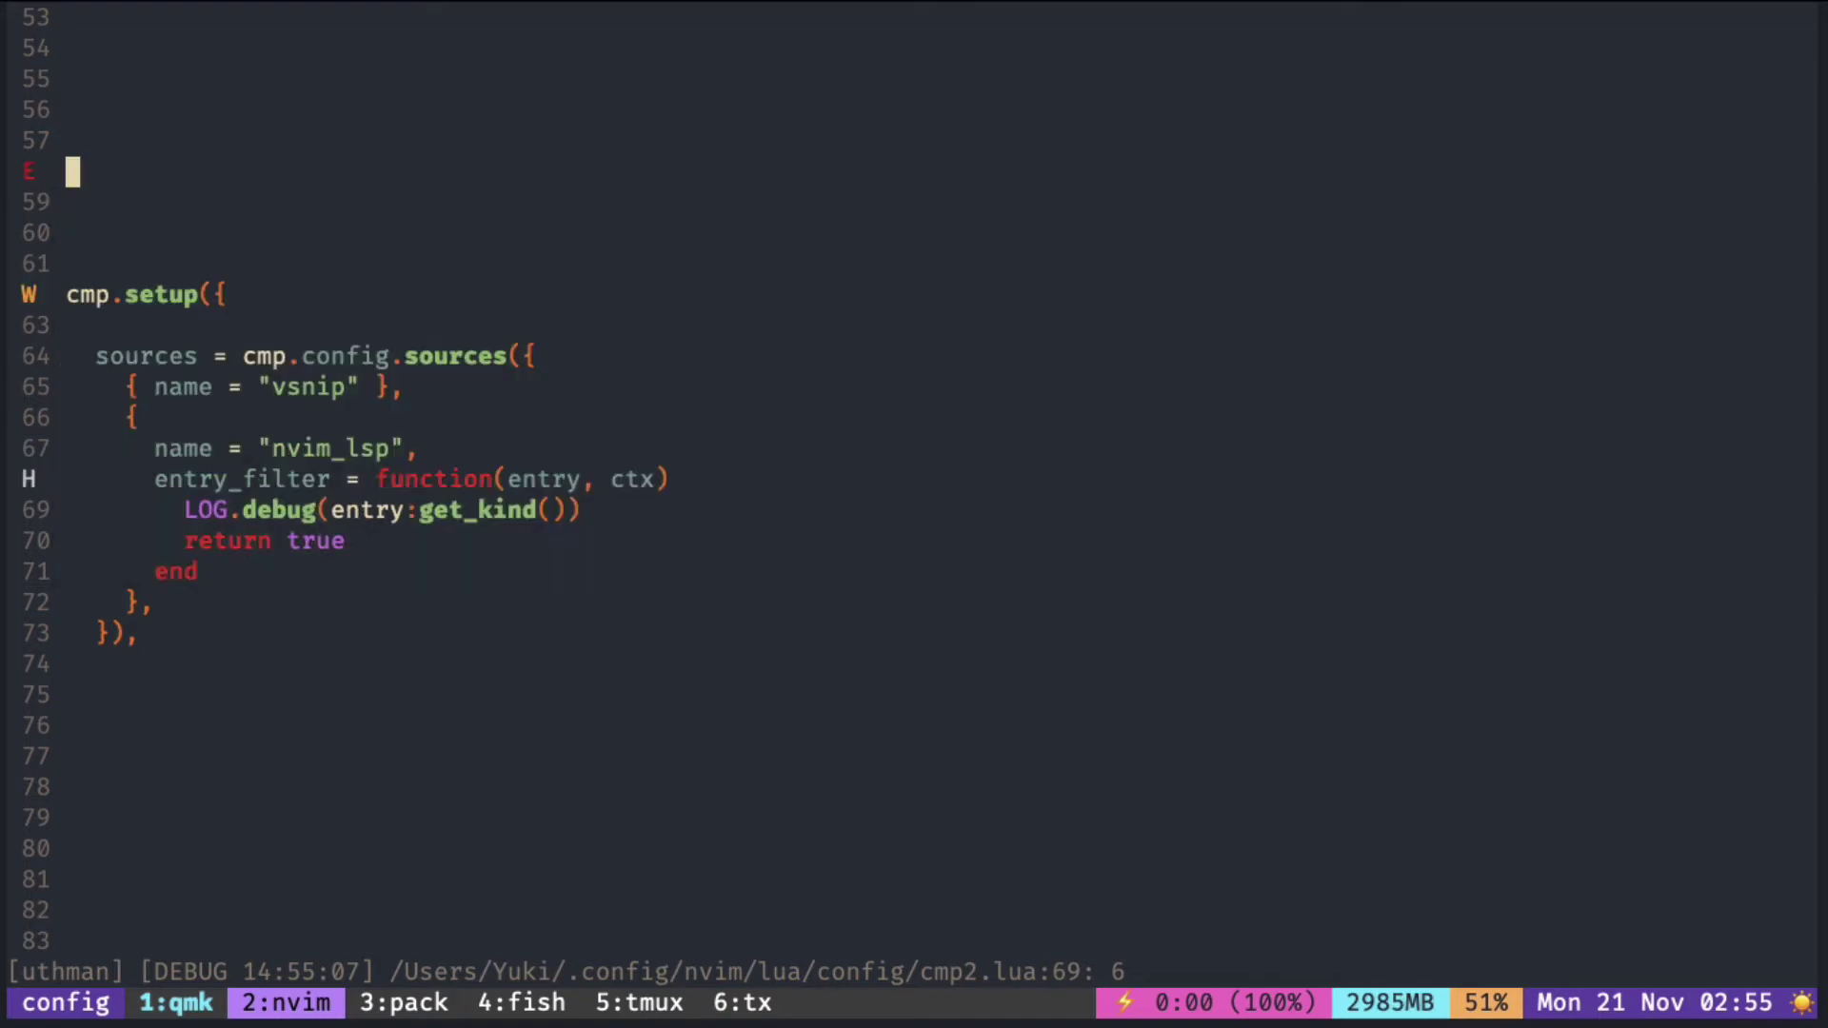
text(:mess)
- List the logged kinds 15 and 6 with :Messages, then bring up Firefox's LSP spec
key(Tab)
key(Return)
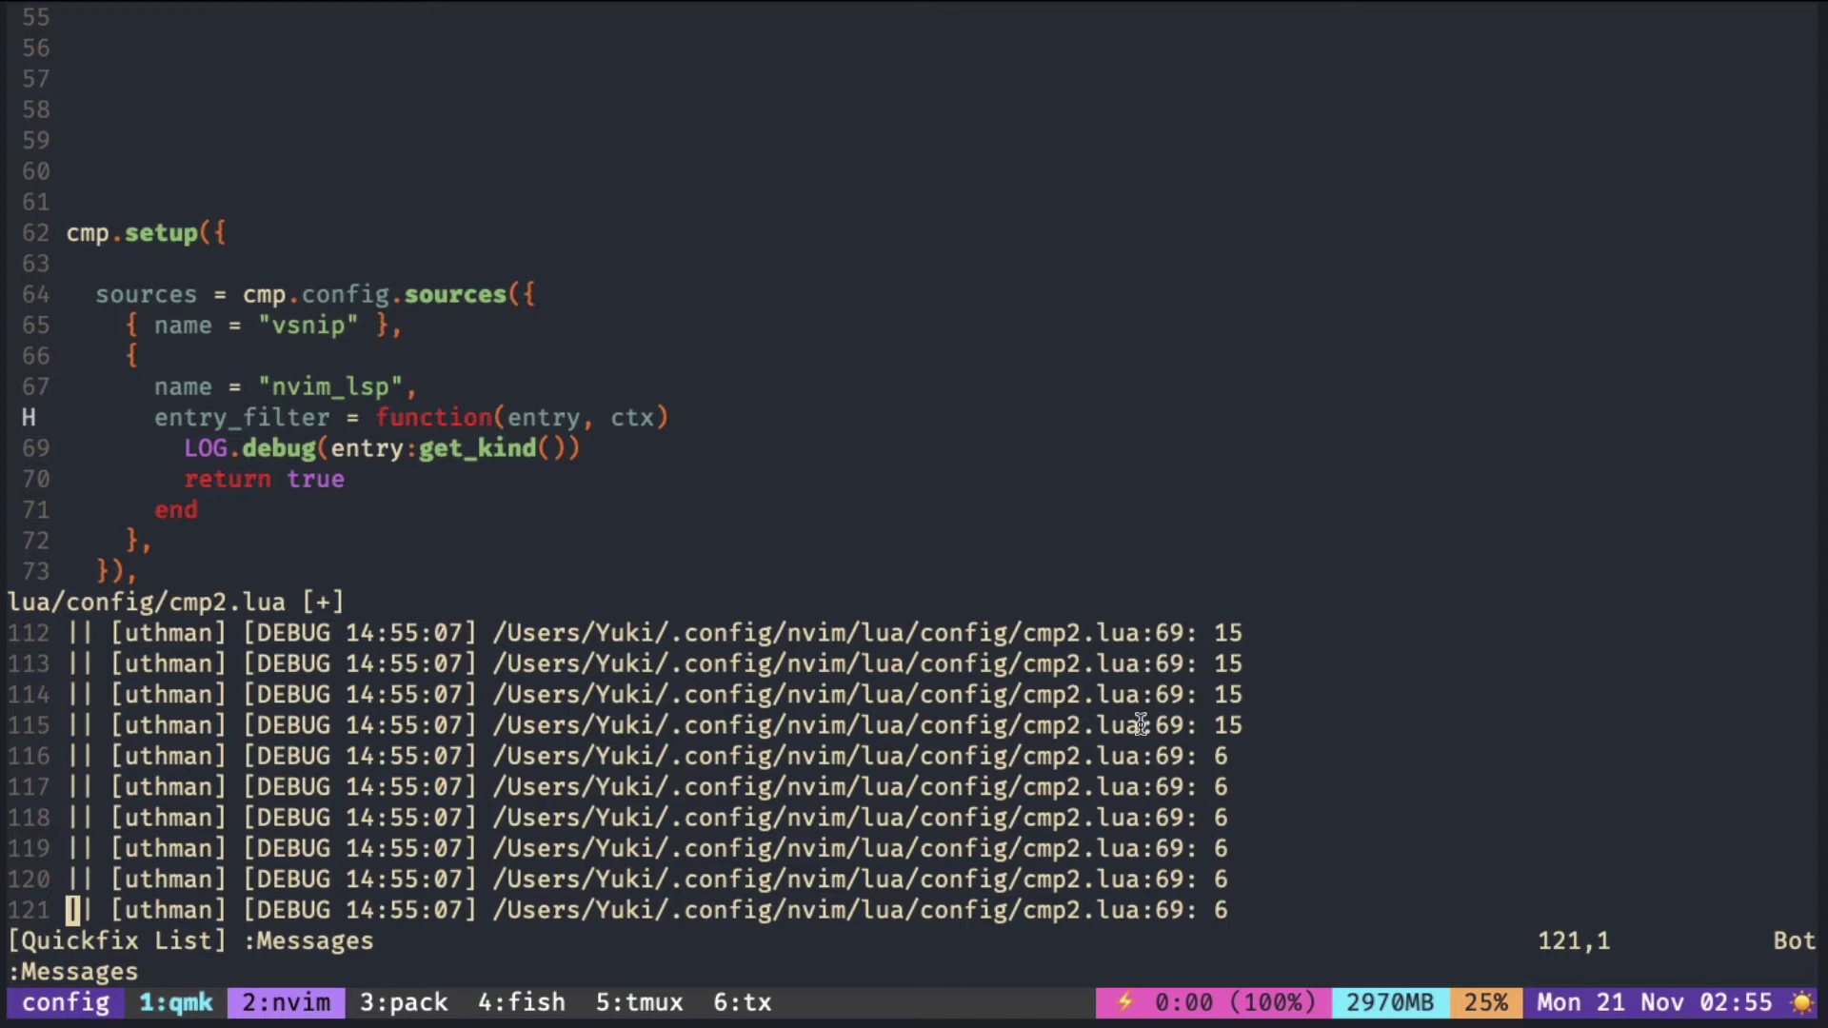
scroll(1143, 725, up, 2)
scroll(1191, 721, up, 2)
scroll(1191, 722, up, 1)
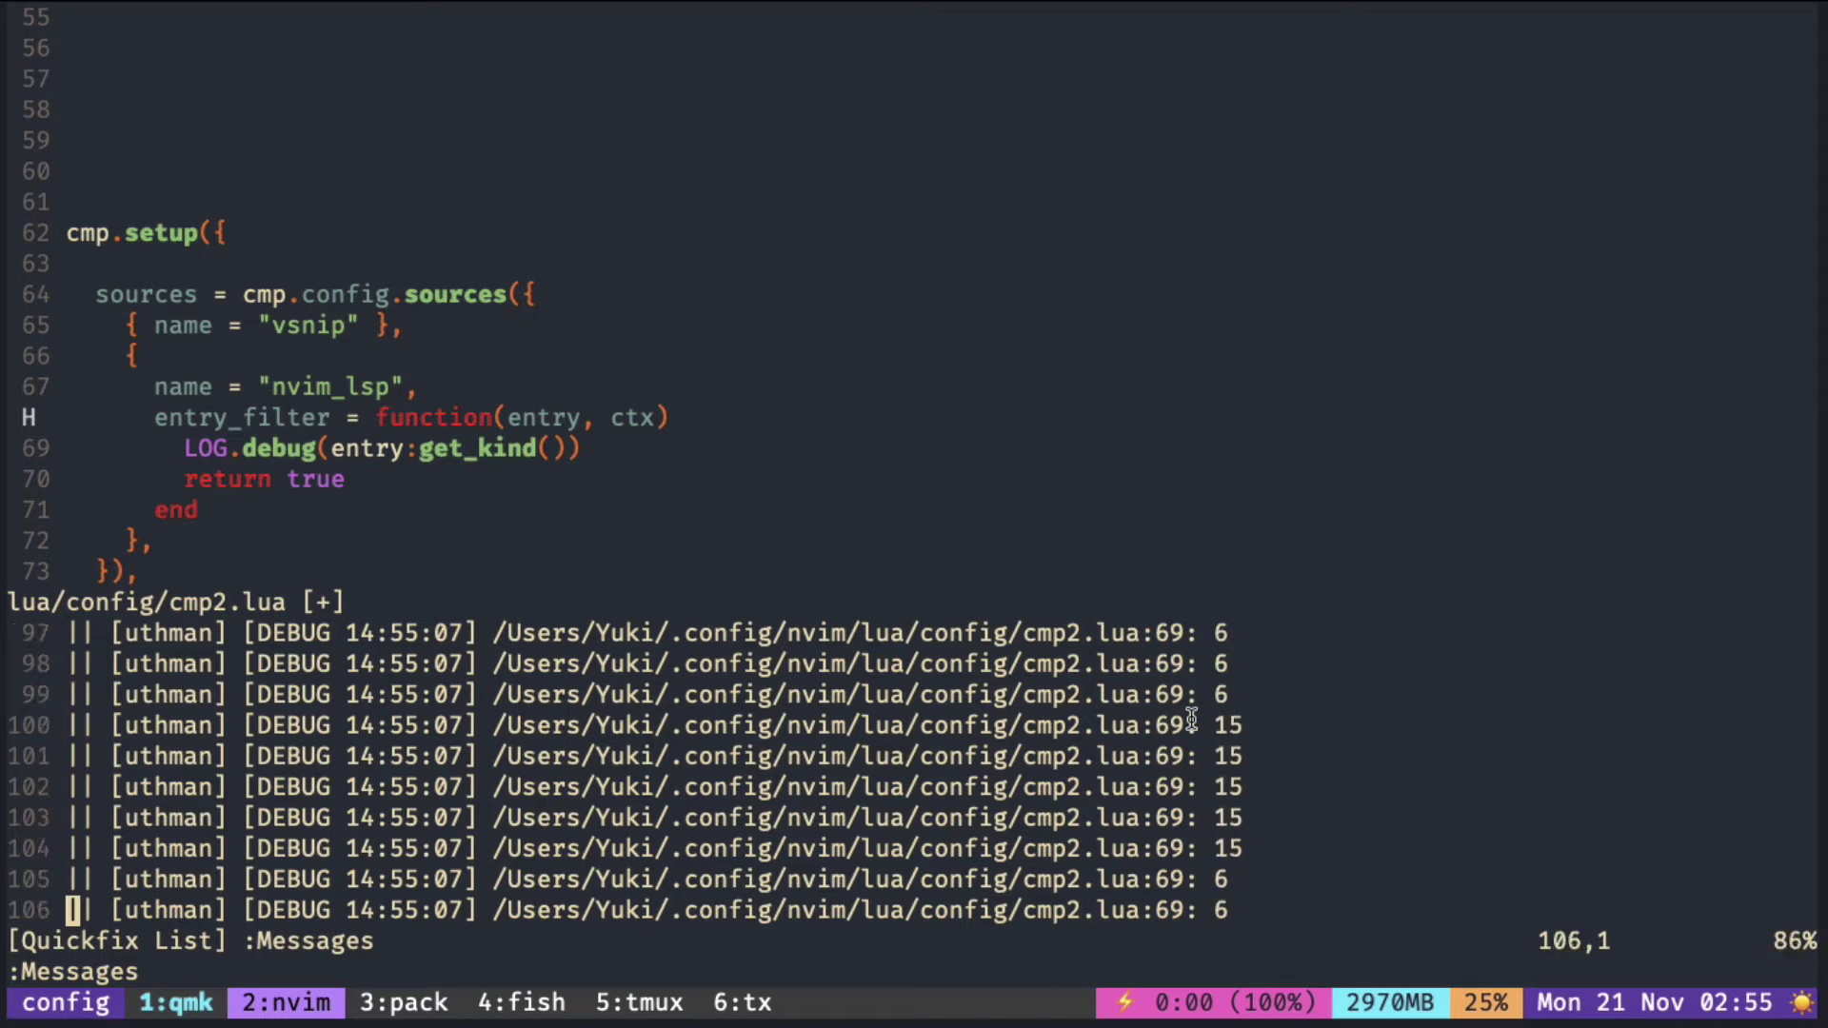
scroll(1191, 722, up, 2)
scroll(1192, 722, down, 2)
scroll(1191, 722, down, 2)
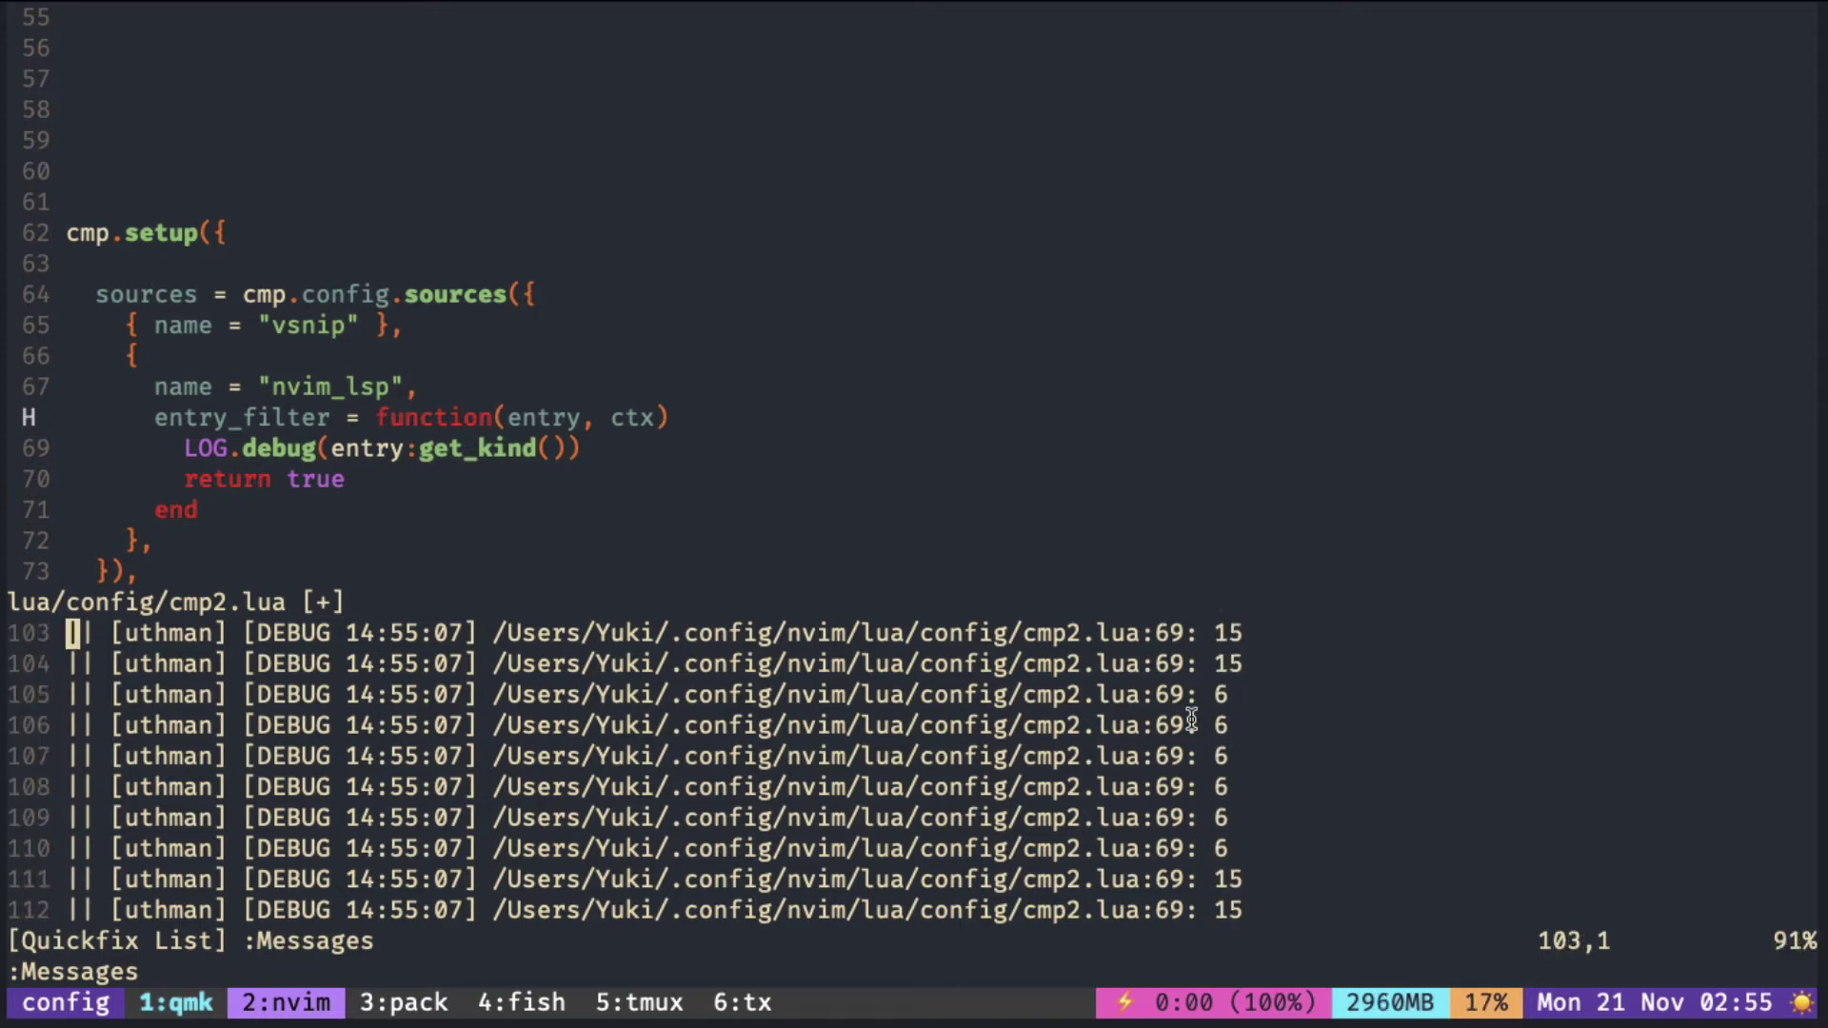
scroll(1191, 721, down, 3)
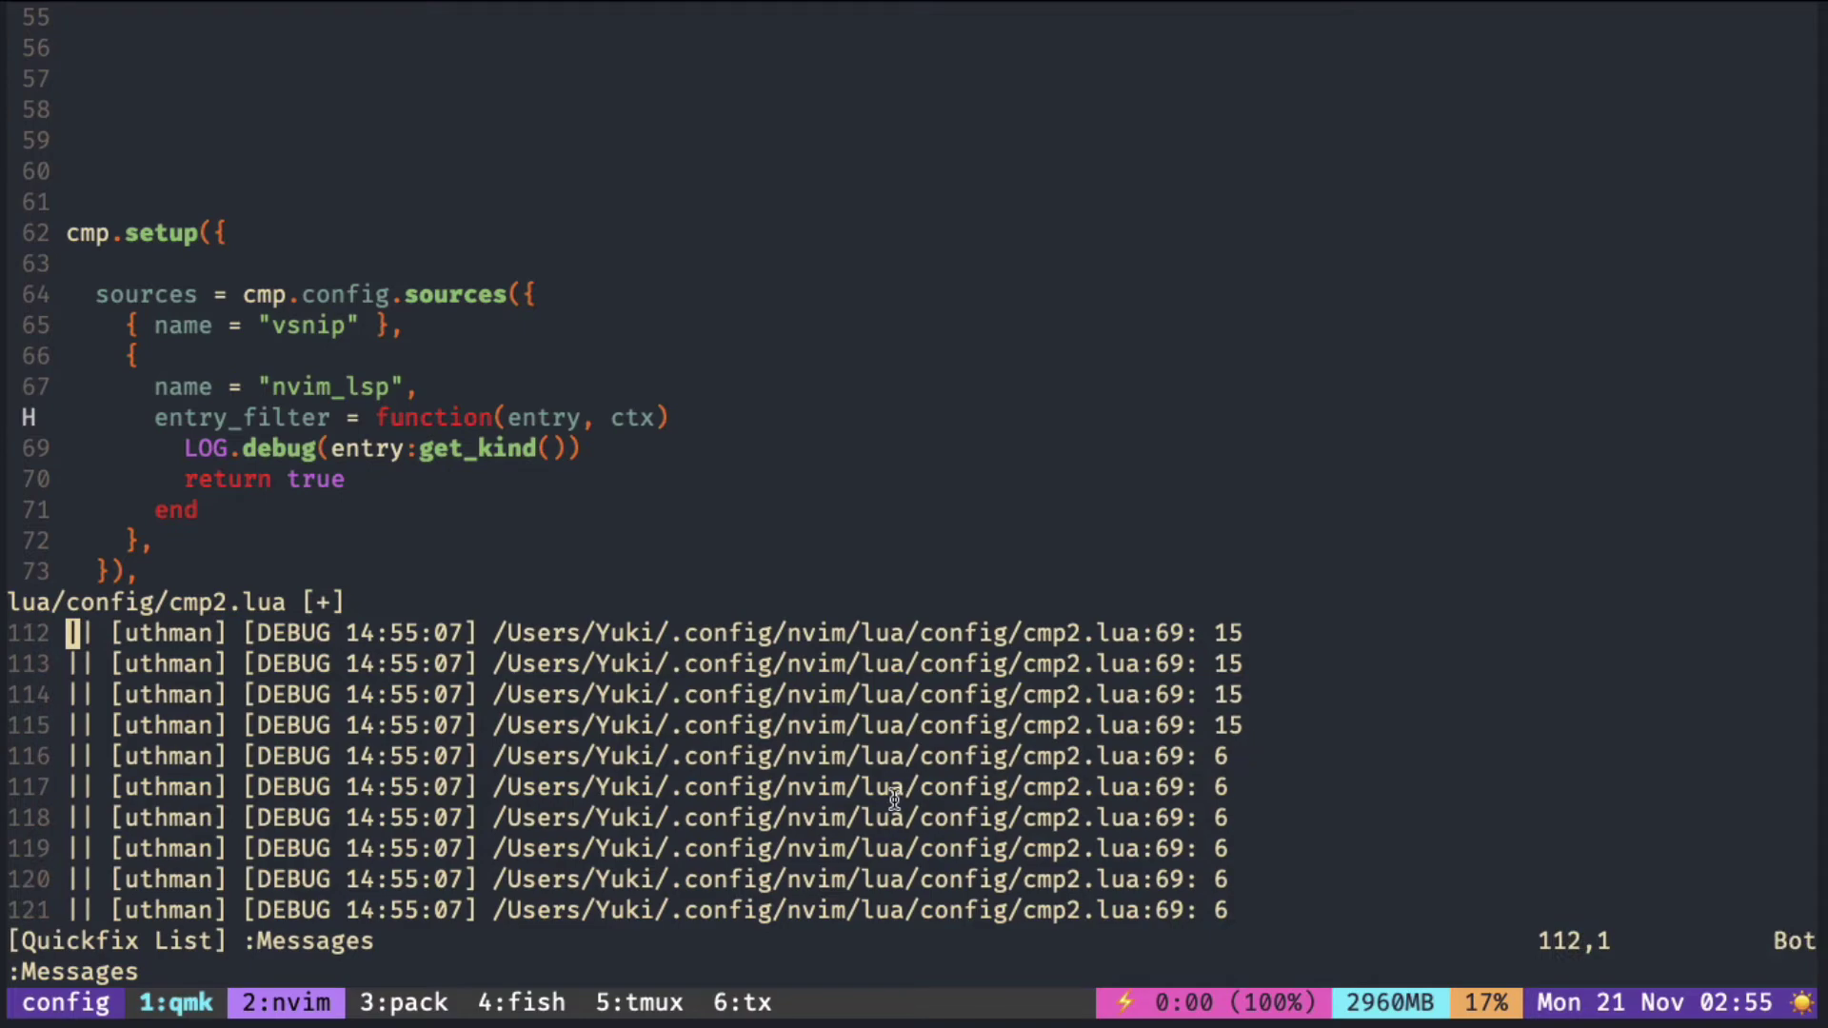
key(super+Tab)
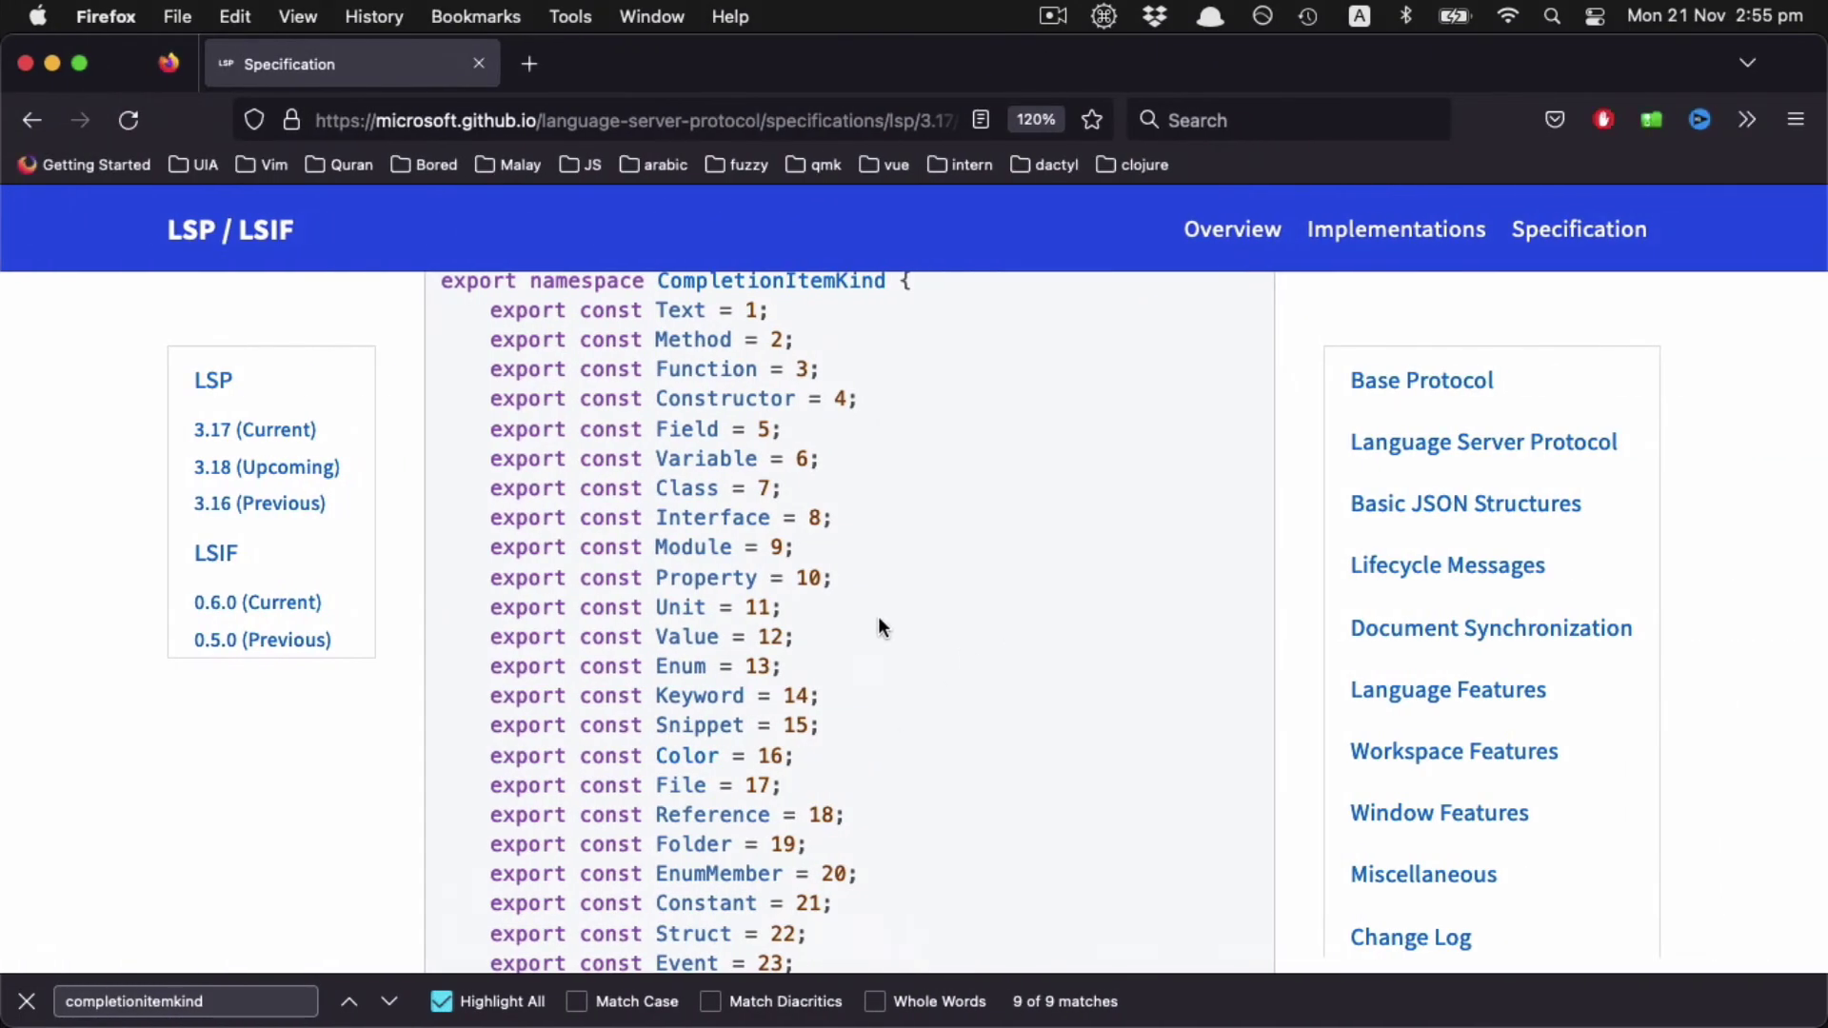
scroll(879, 616, down, 1)
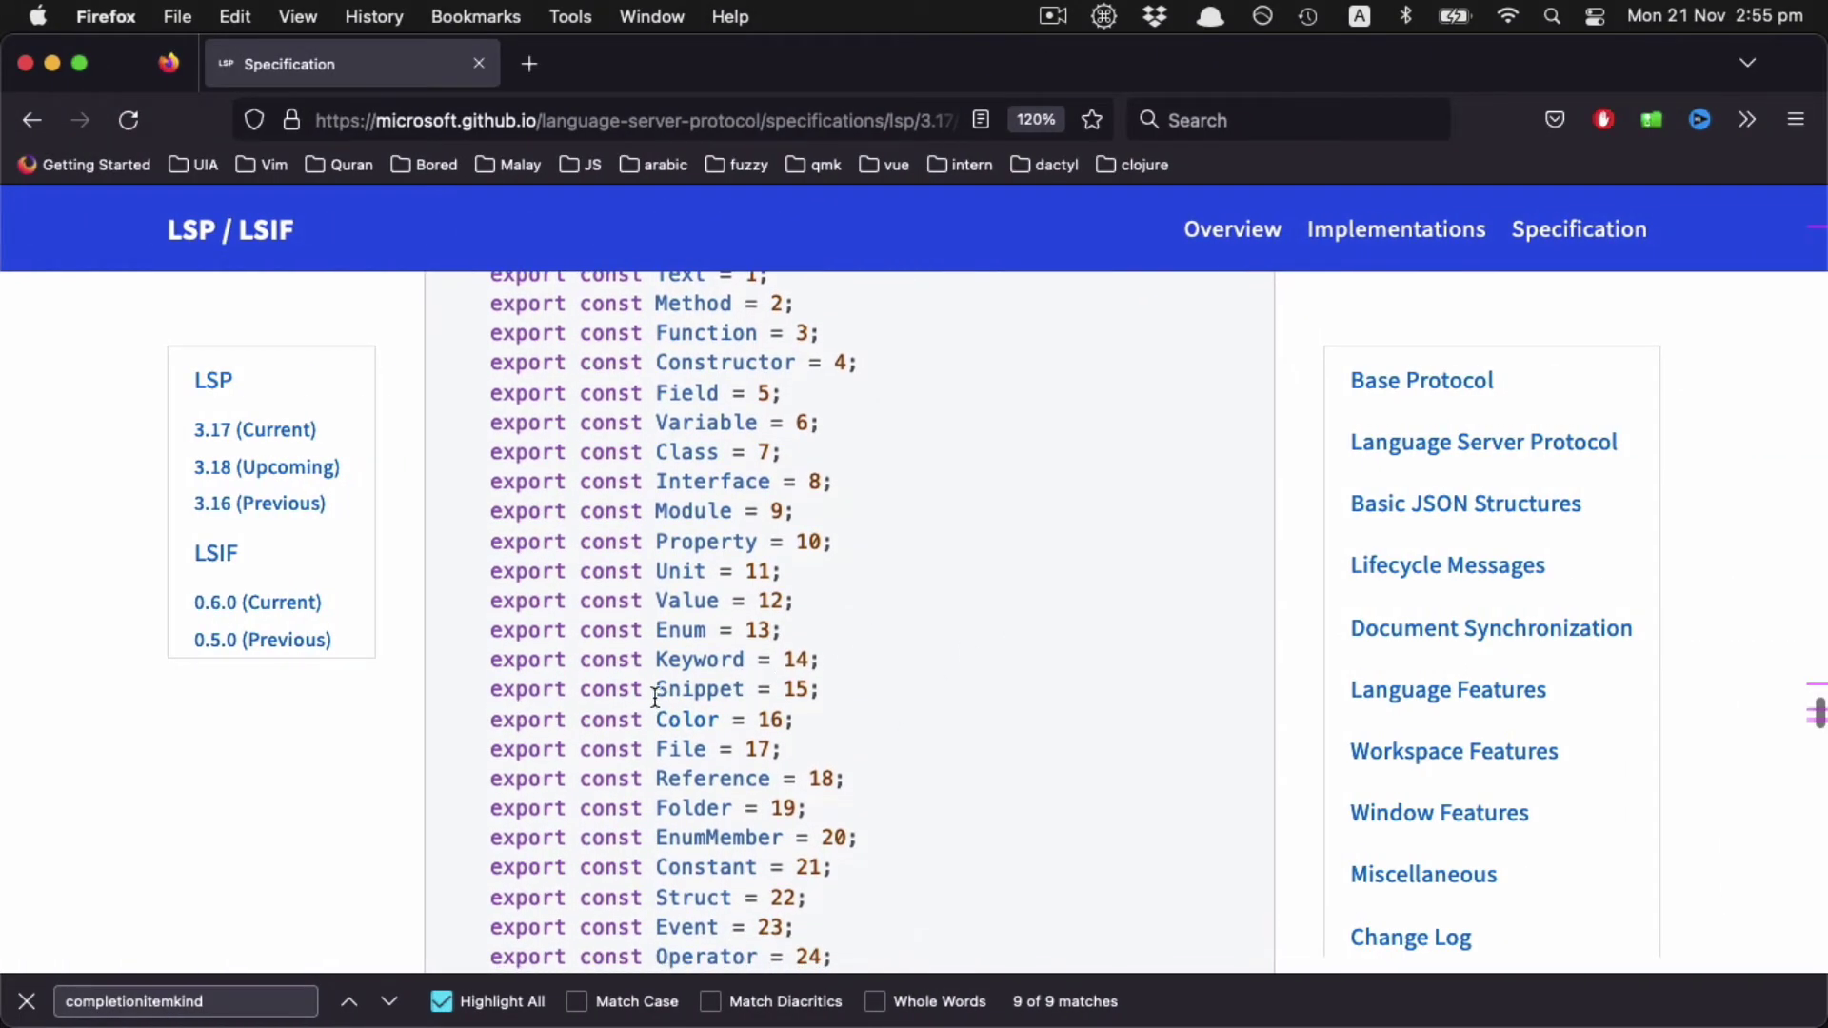
- Highlight 'Snippet = 15' and 'Variable = 6' in the CompletionItemKind list, then return to Neovim
drag(656, 691, 819, 688)
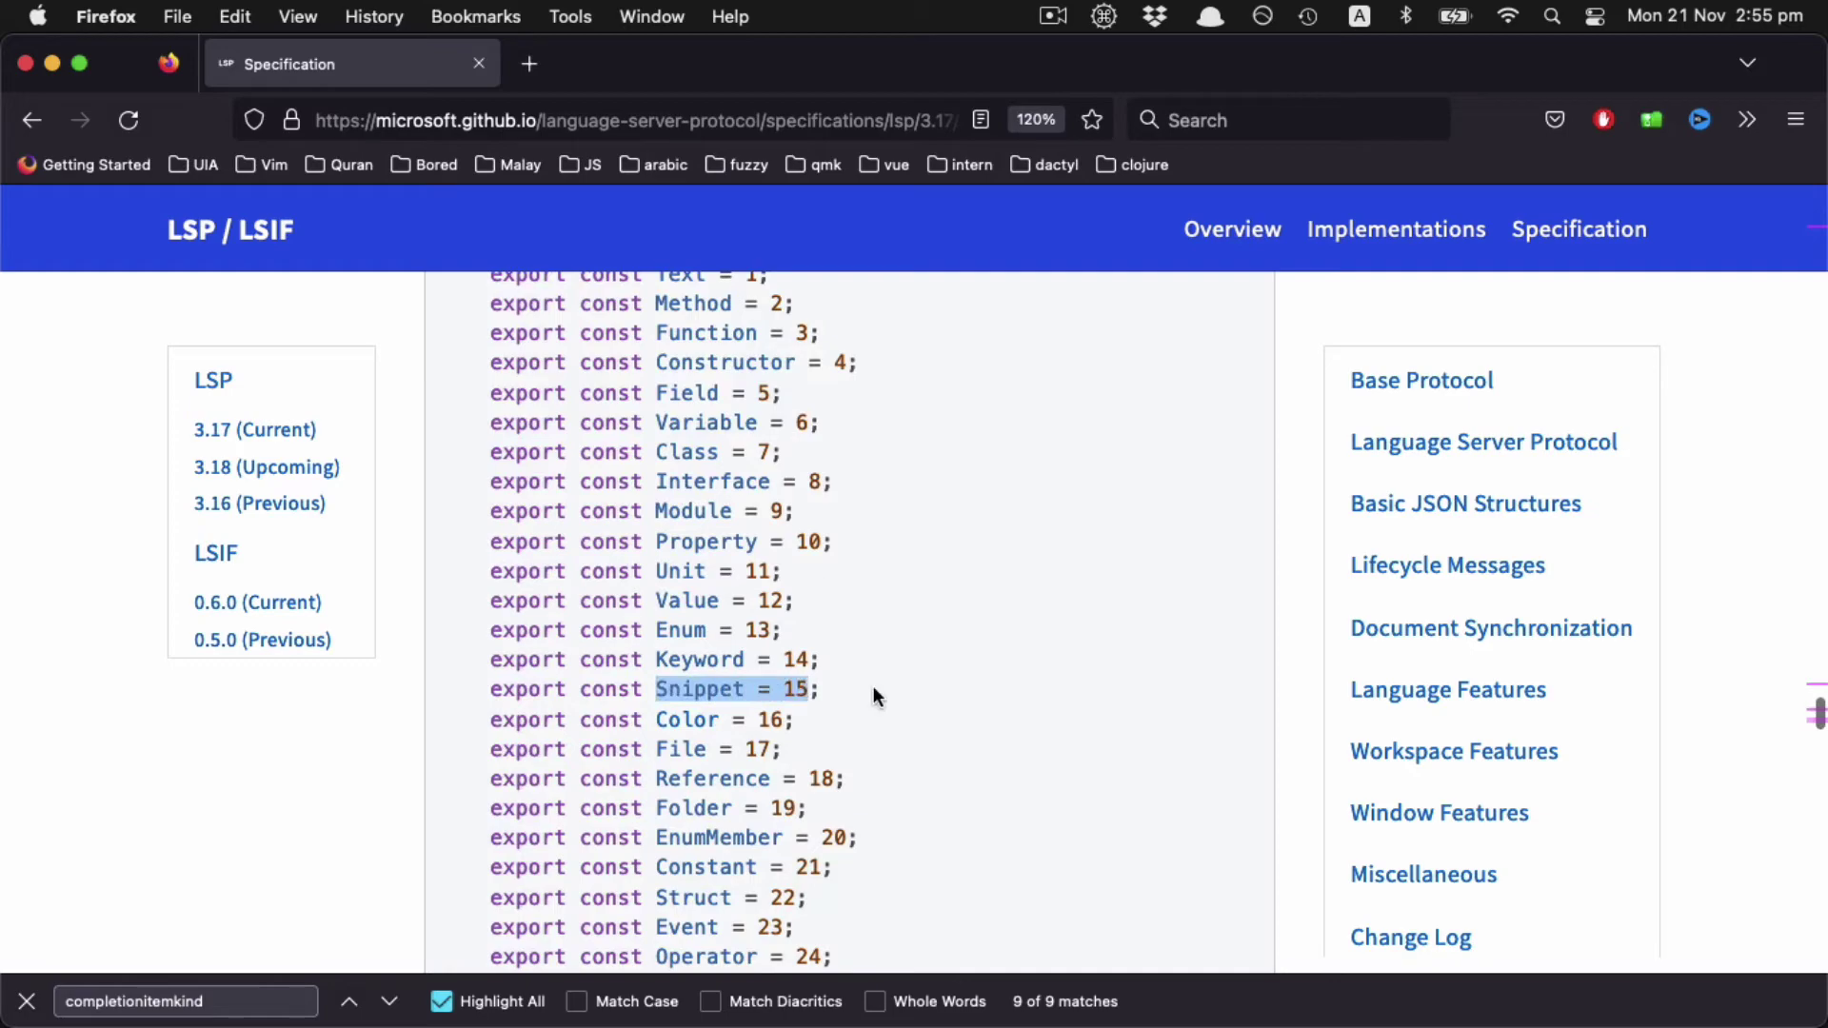
drag(656, 423, 817, 423)
scroll(924, 636, up, 1)
key(ctrl+Left)
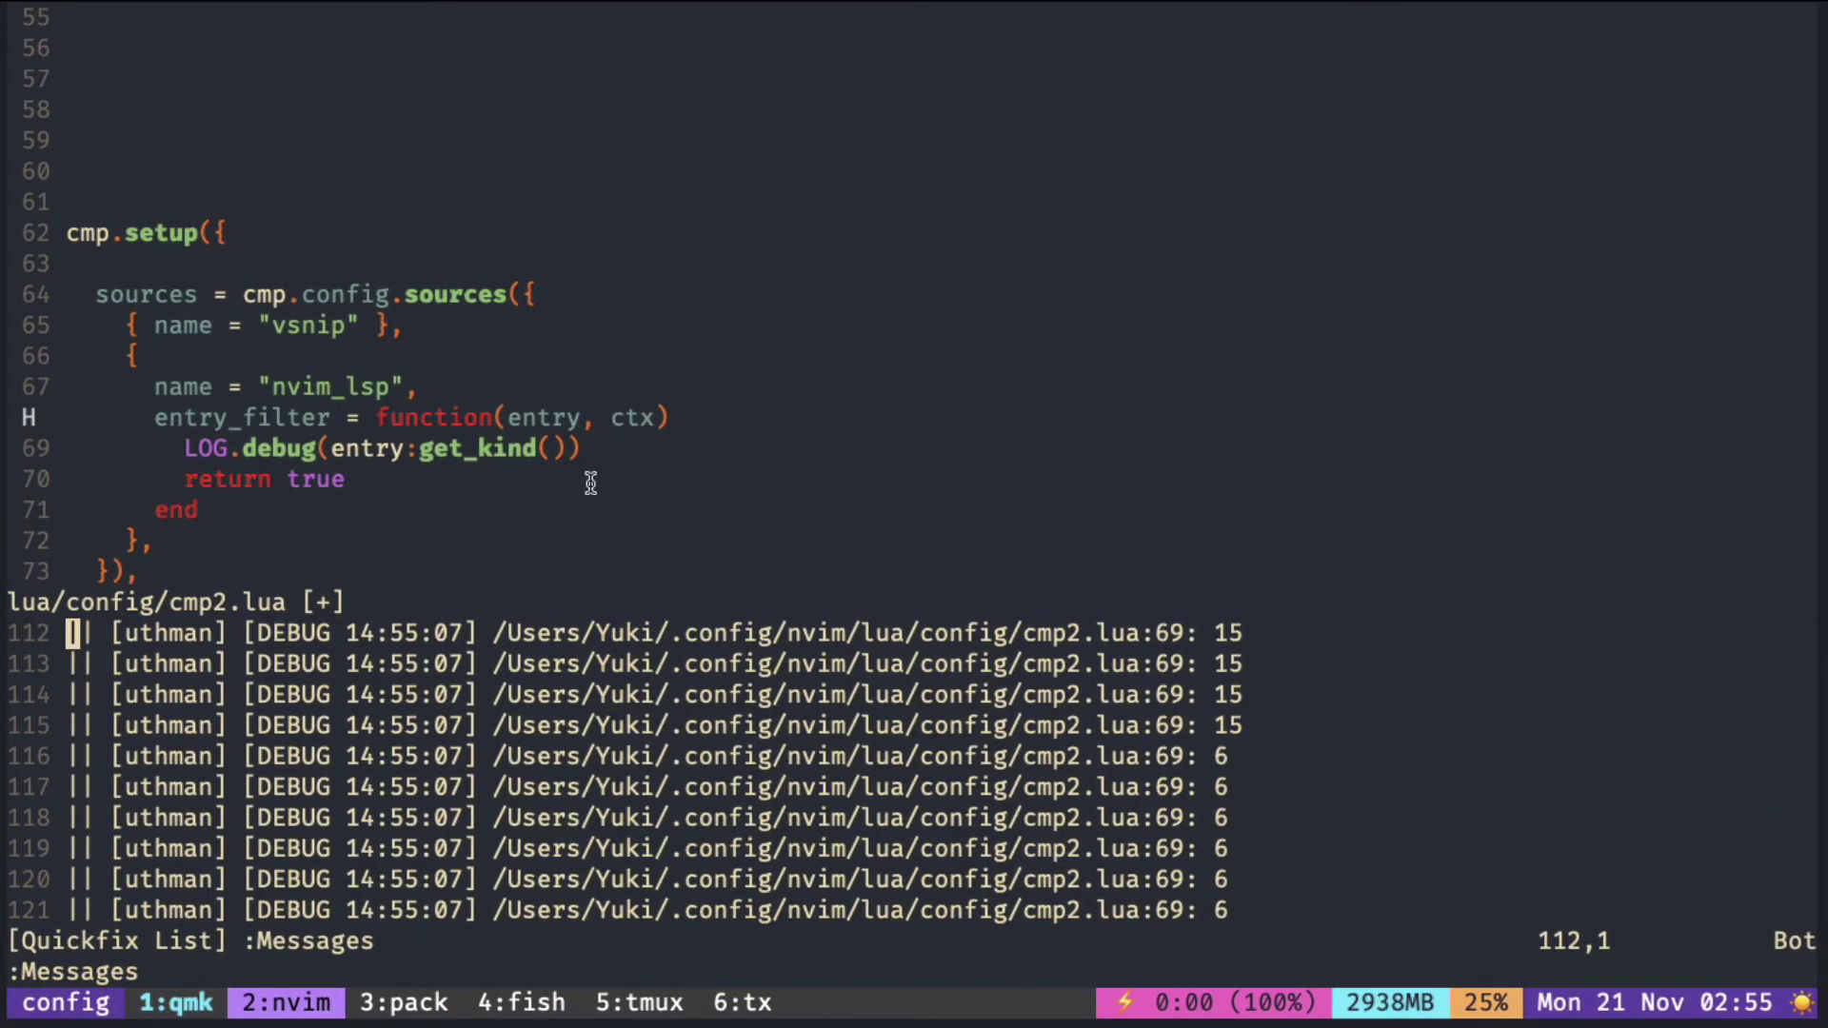
text(q)
text(y)
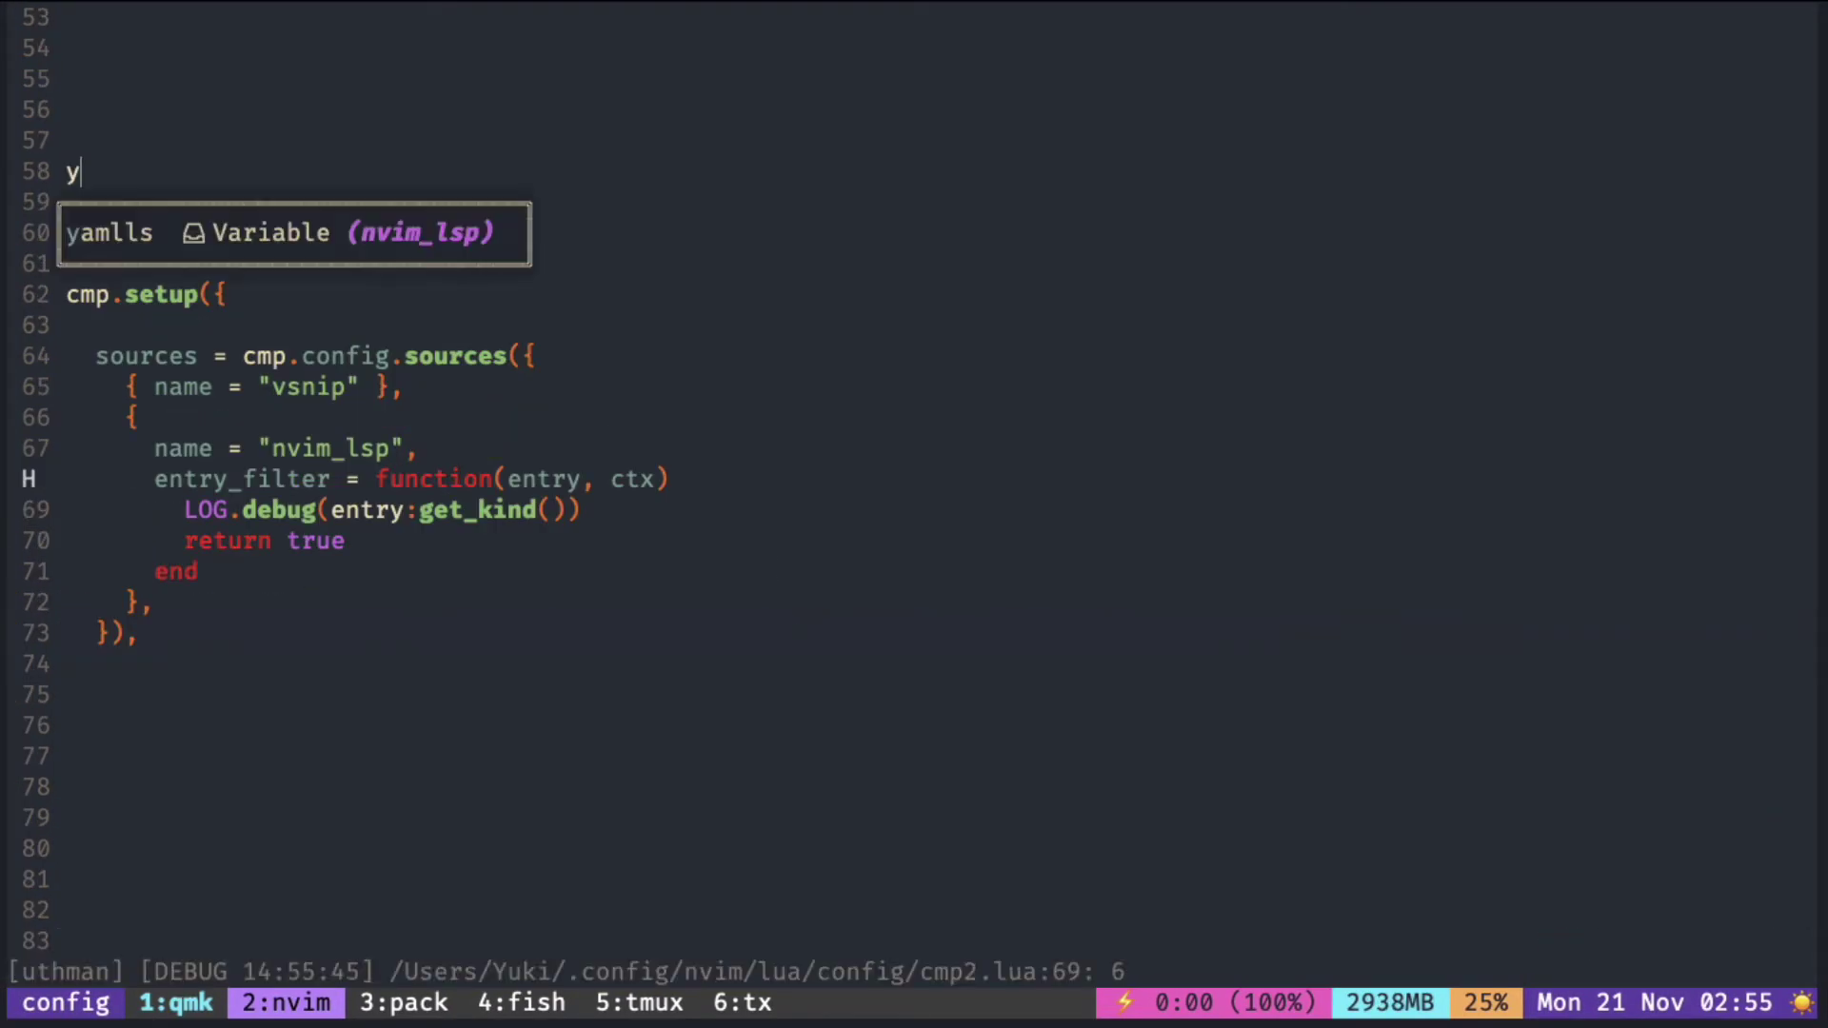
text(uk)
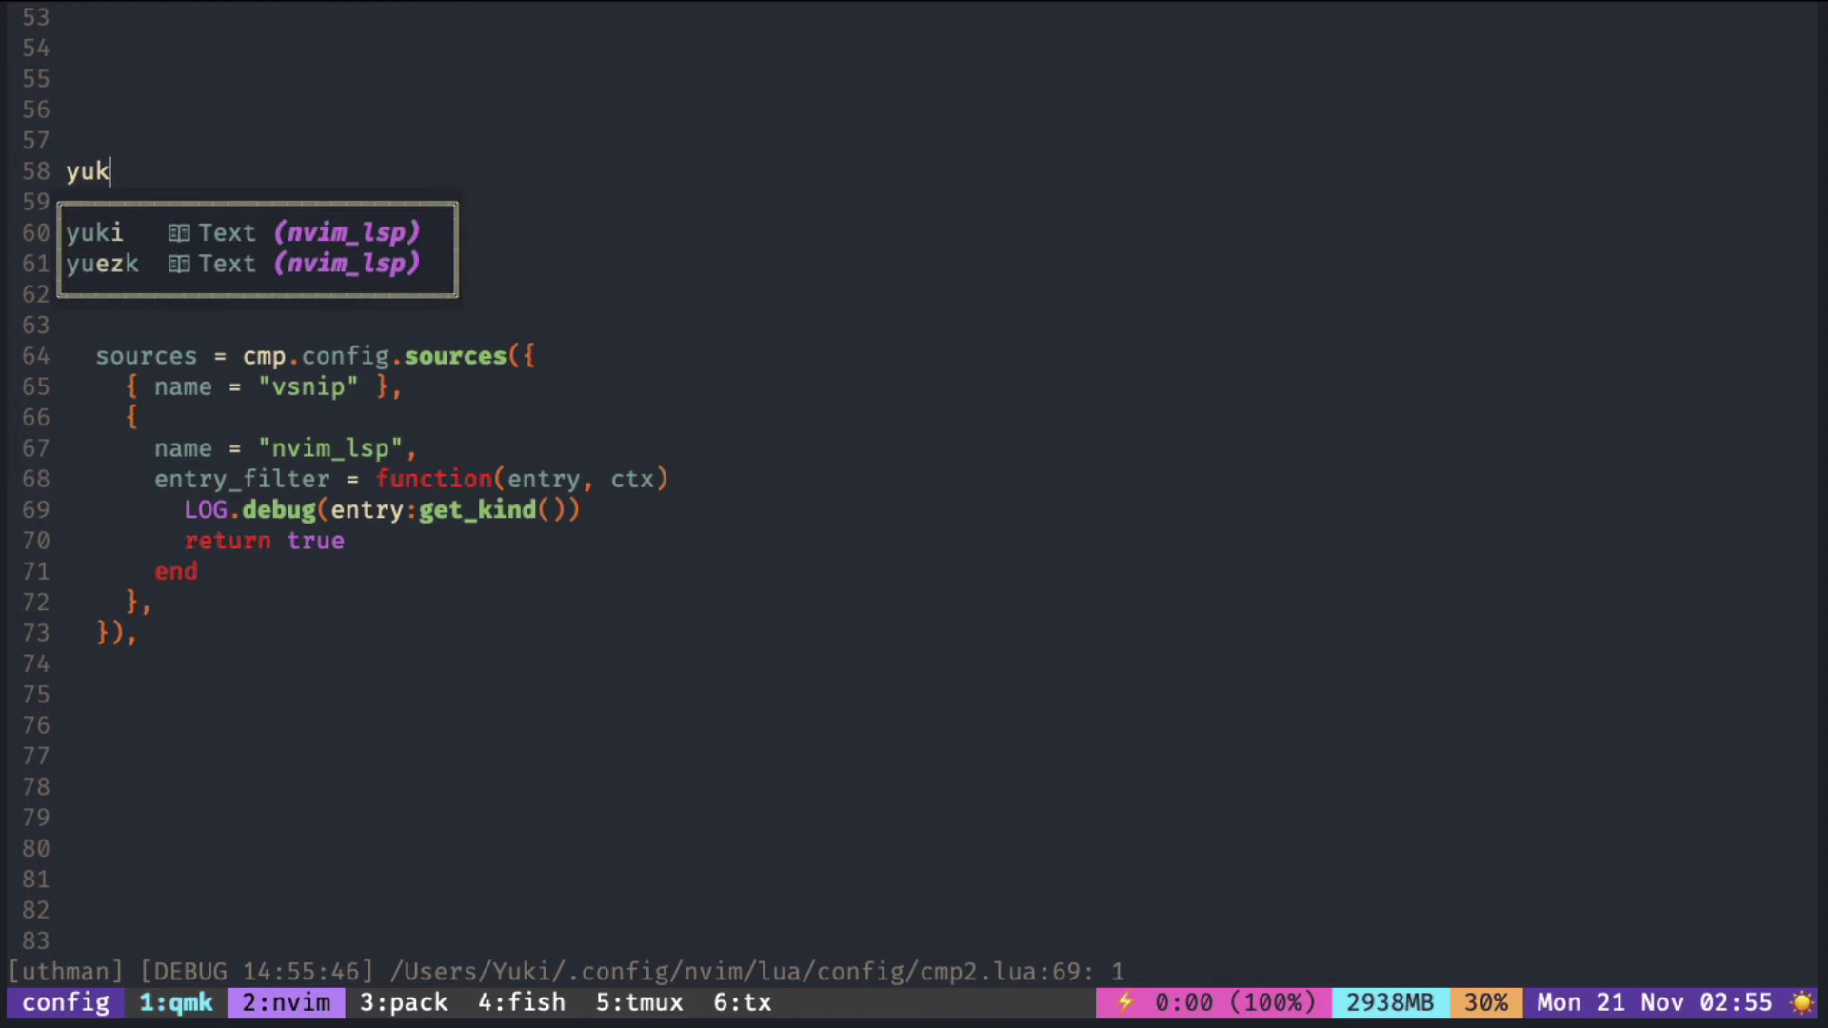
- Stop inserting 'yuk' and list the logged kind 1 entries with :Messages
key(Escape)
text(u:)
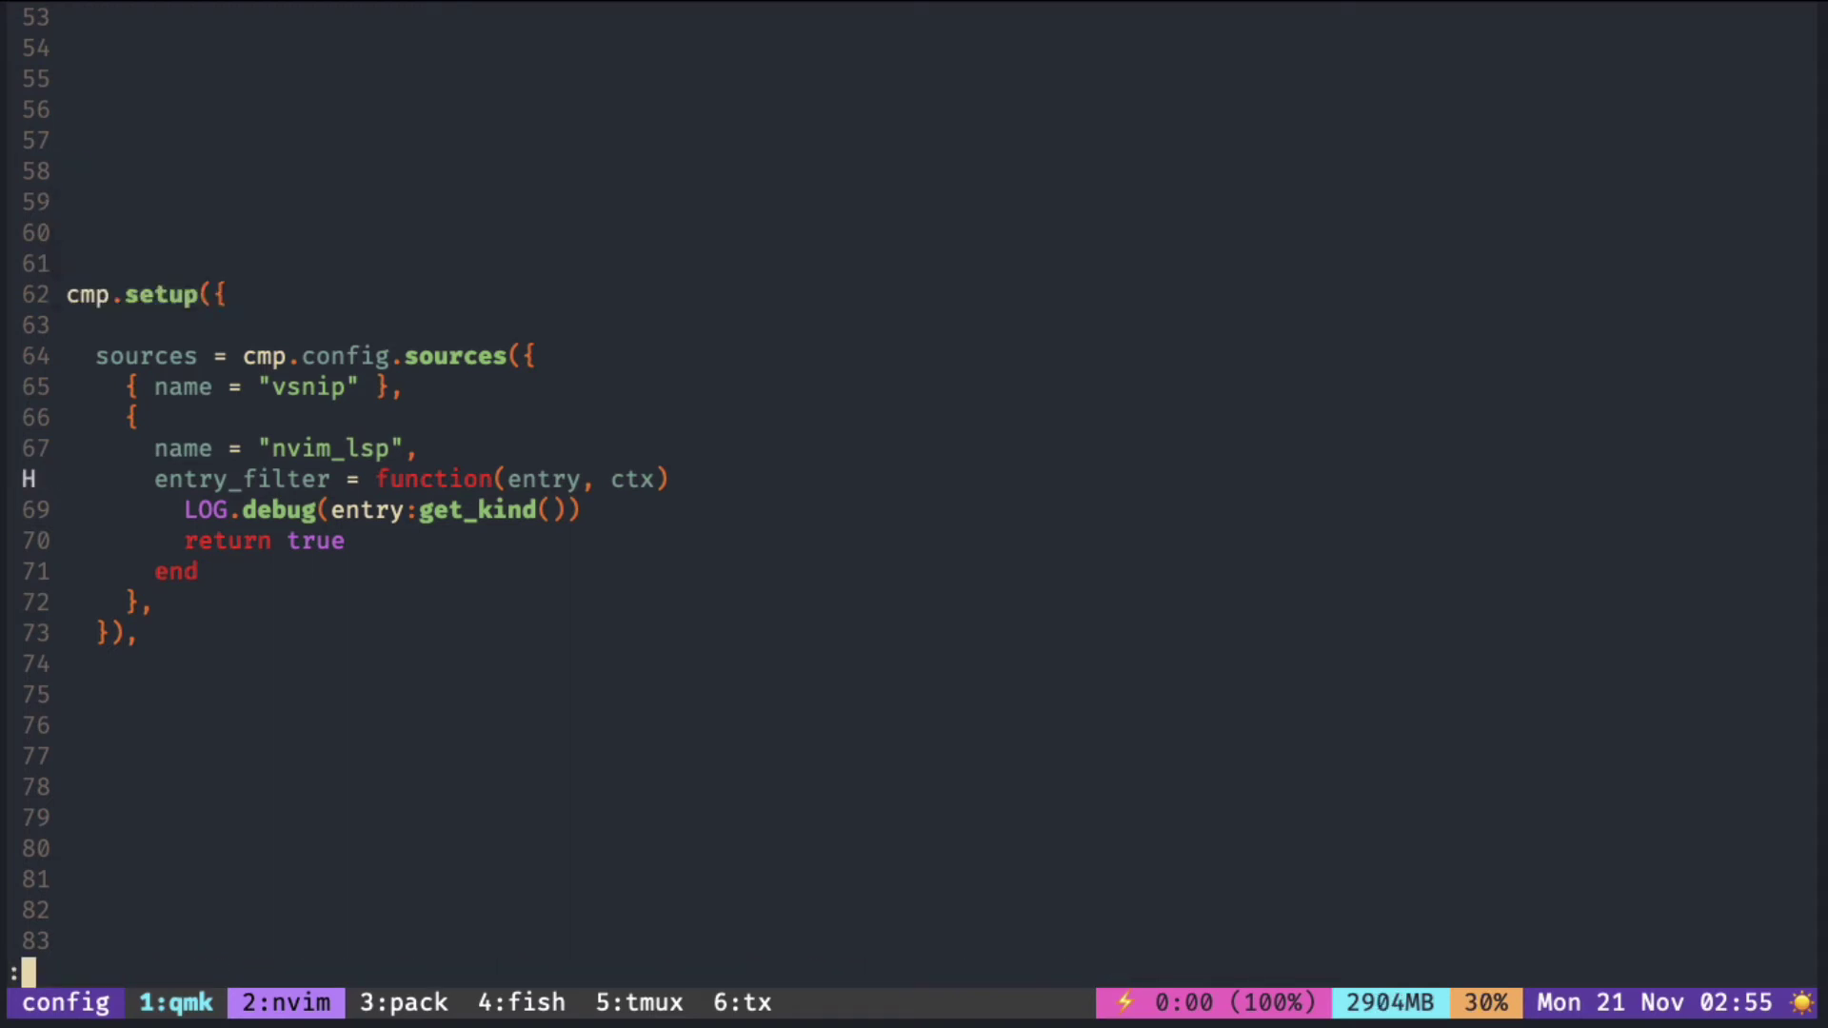
text(mes)
key(Tab)
key(Return)
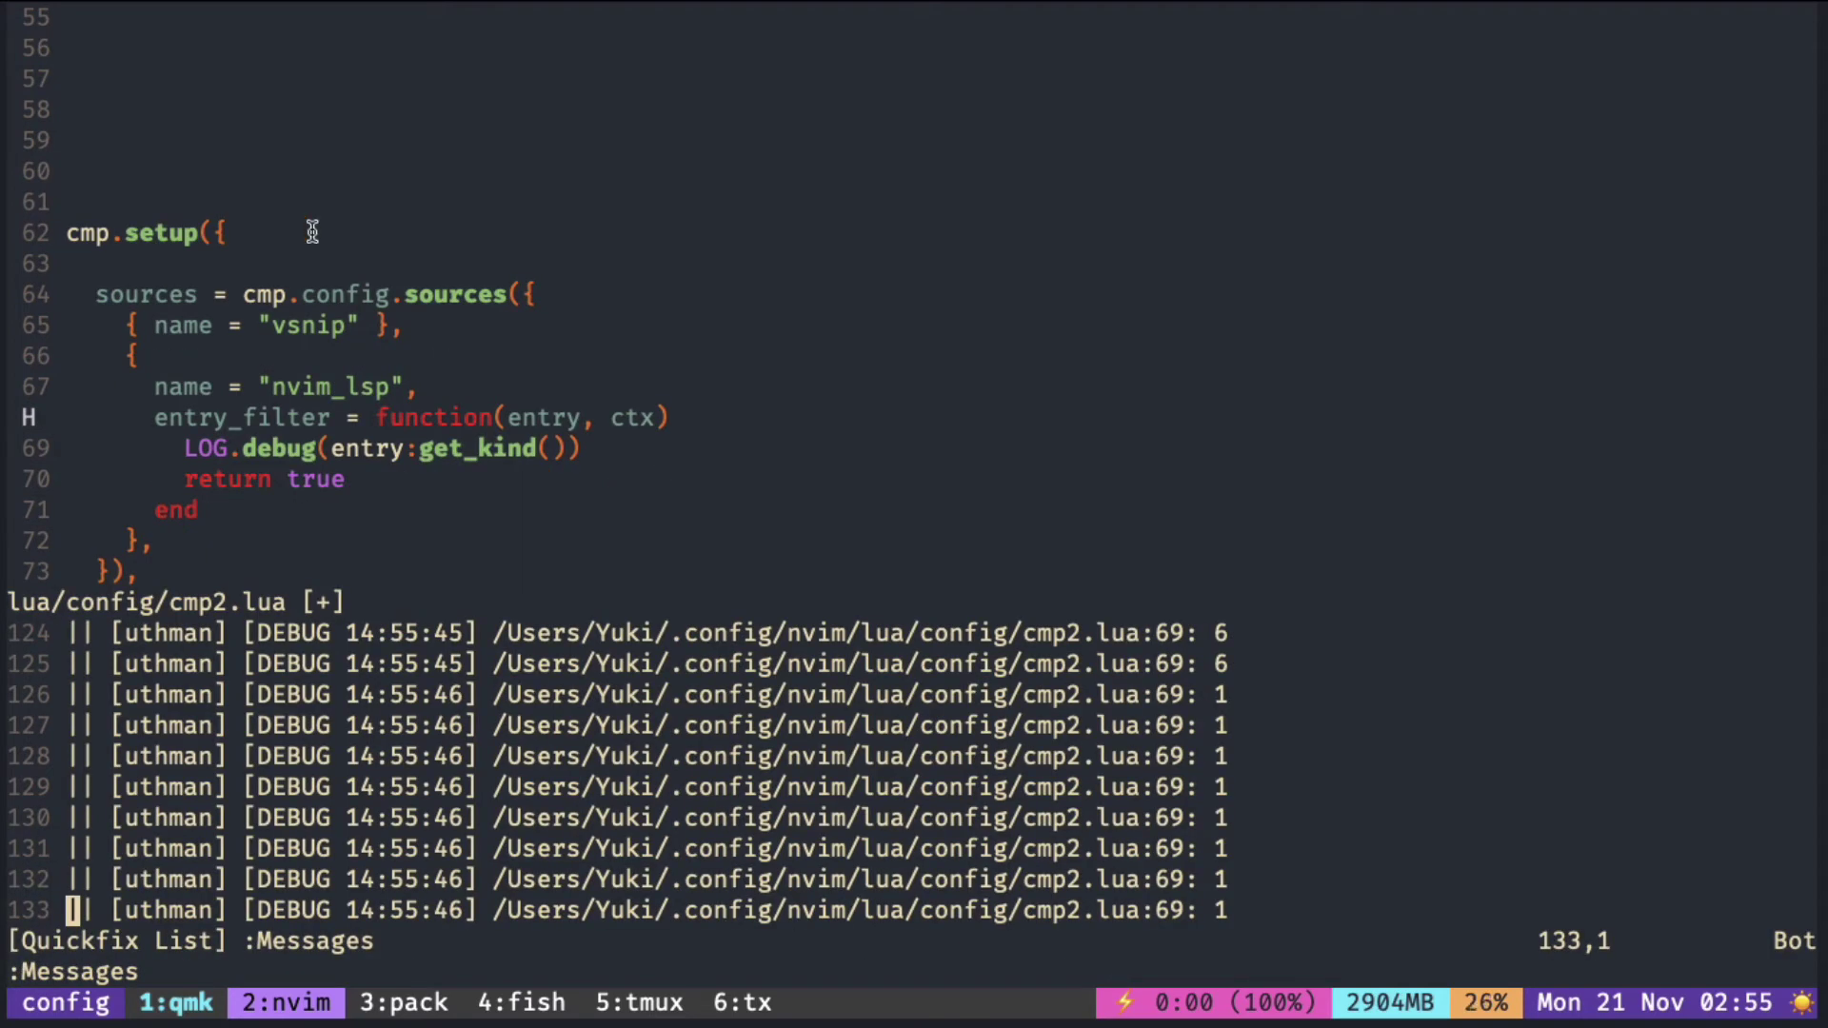
scroll(1220, 692, up, 2)
scroll(1220, 693, down, 2)
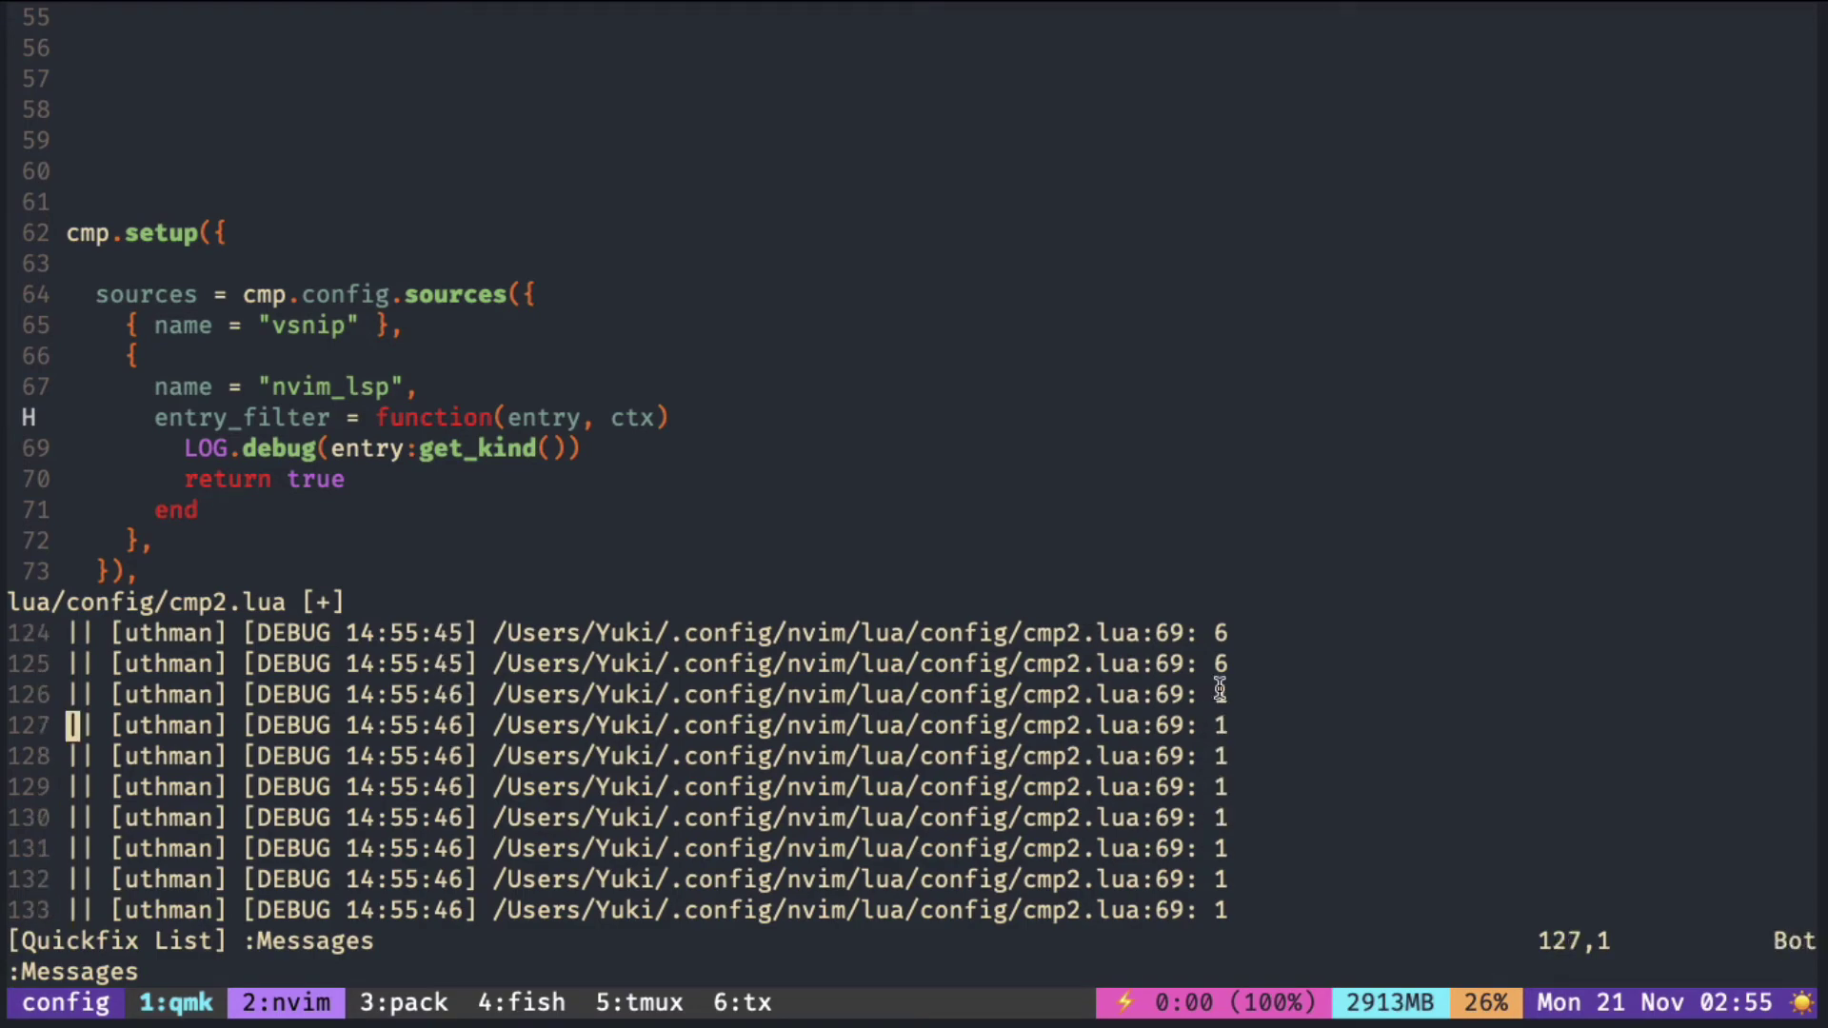
scroll(1216, 727, down, 1)
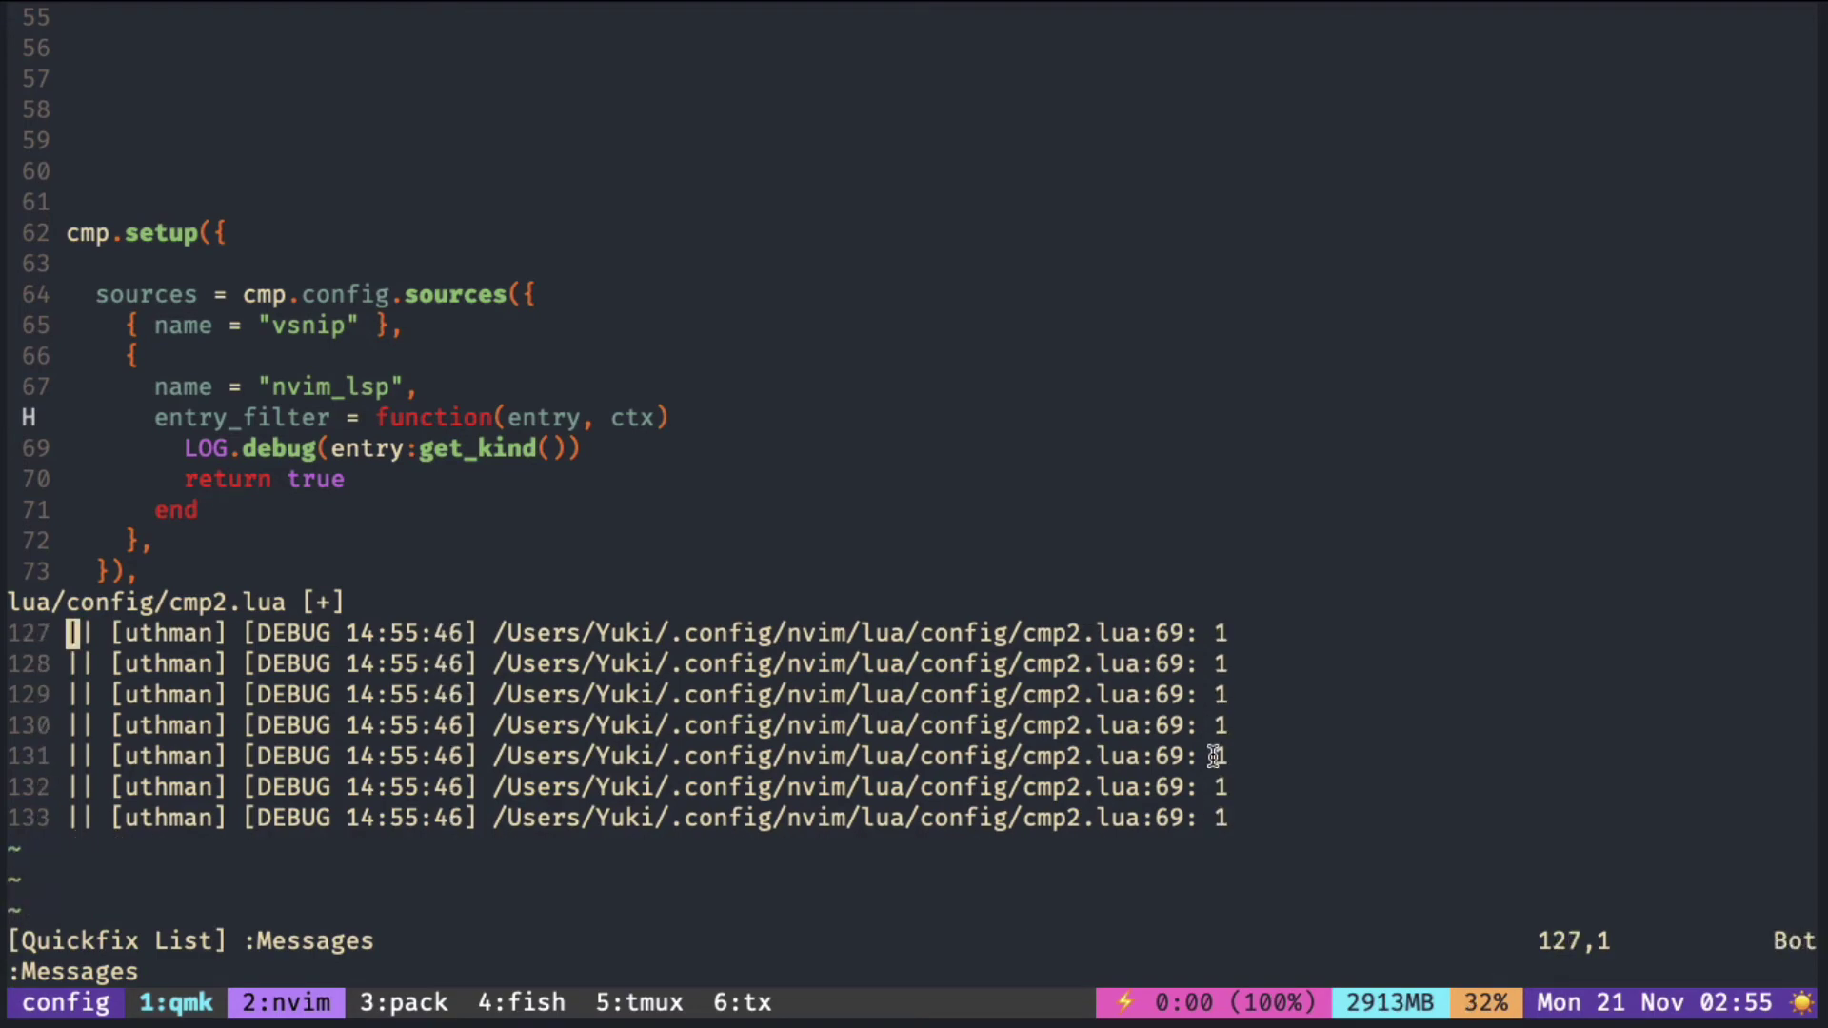
- Confirm in Firefox's LSP spec that kind 1 is Text
key(ctrl+Right)
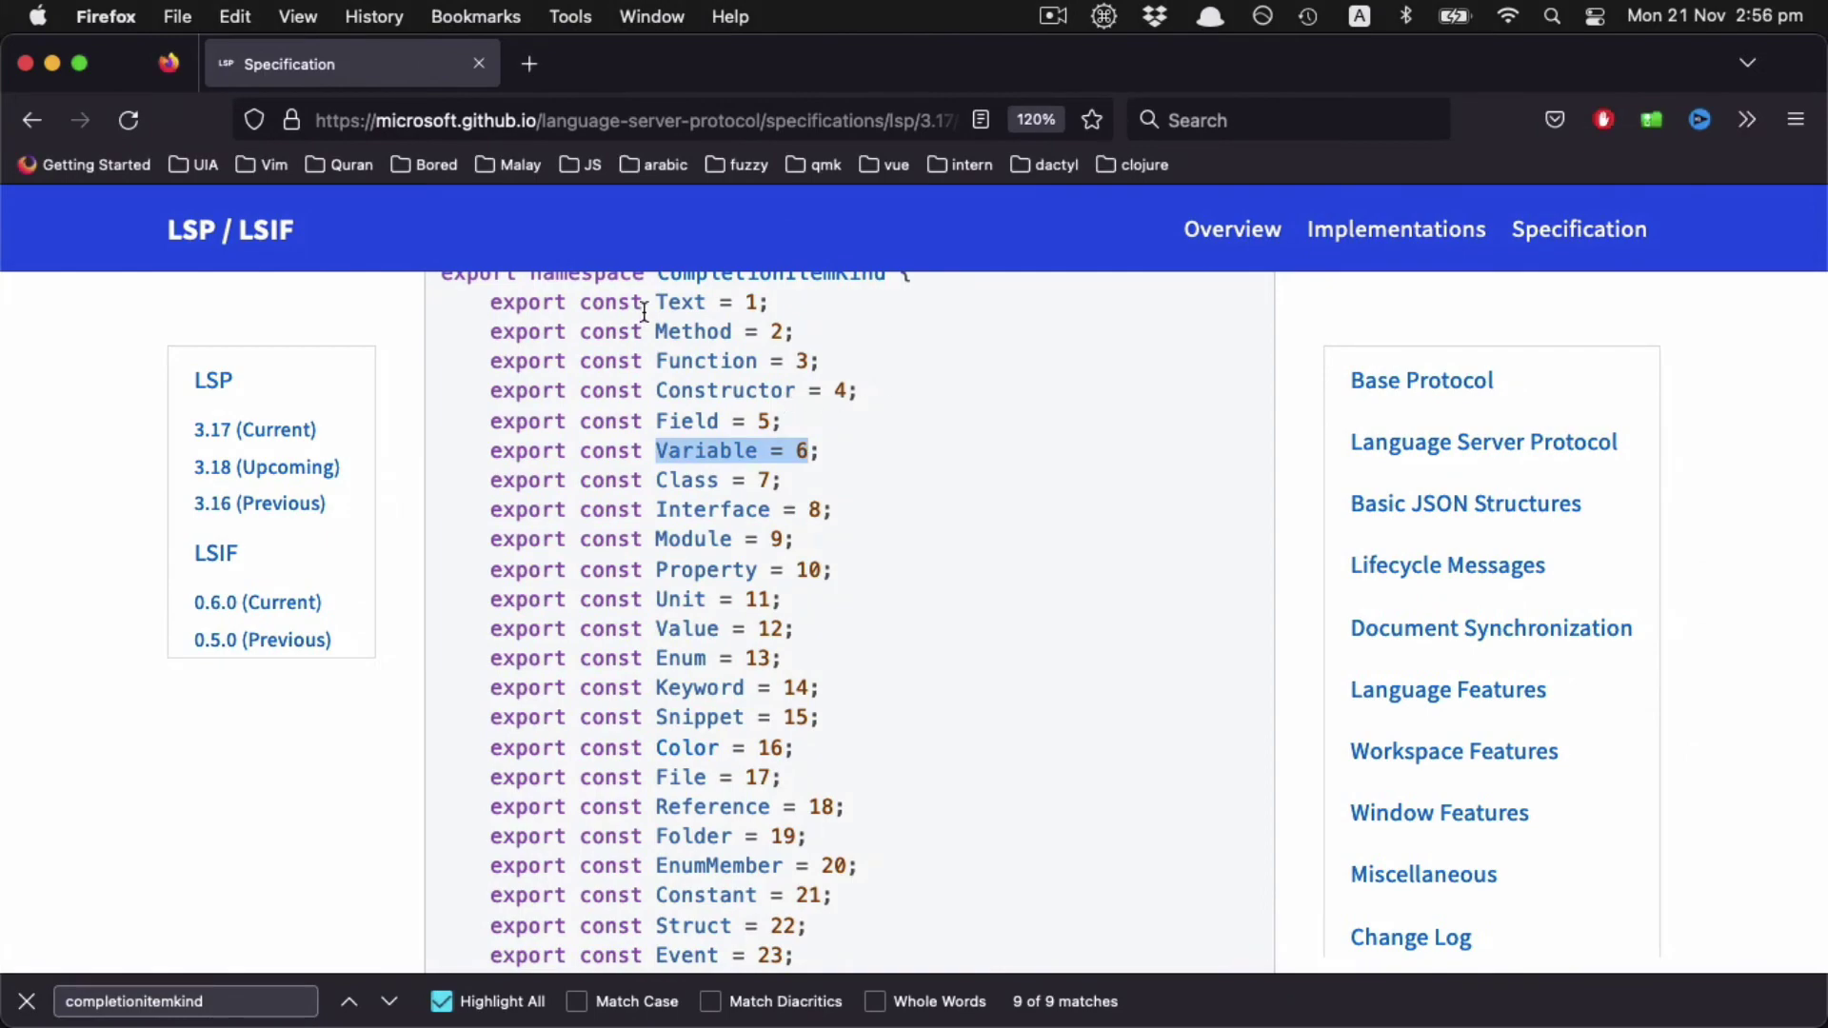
drag(656, 303, 760, 304)
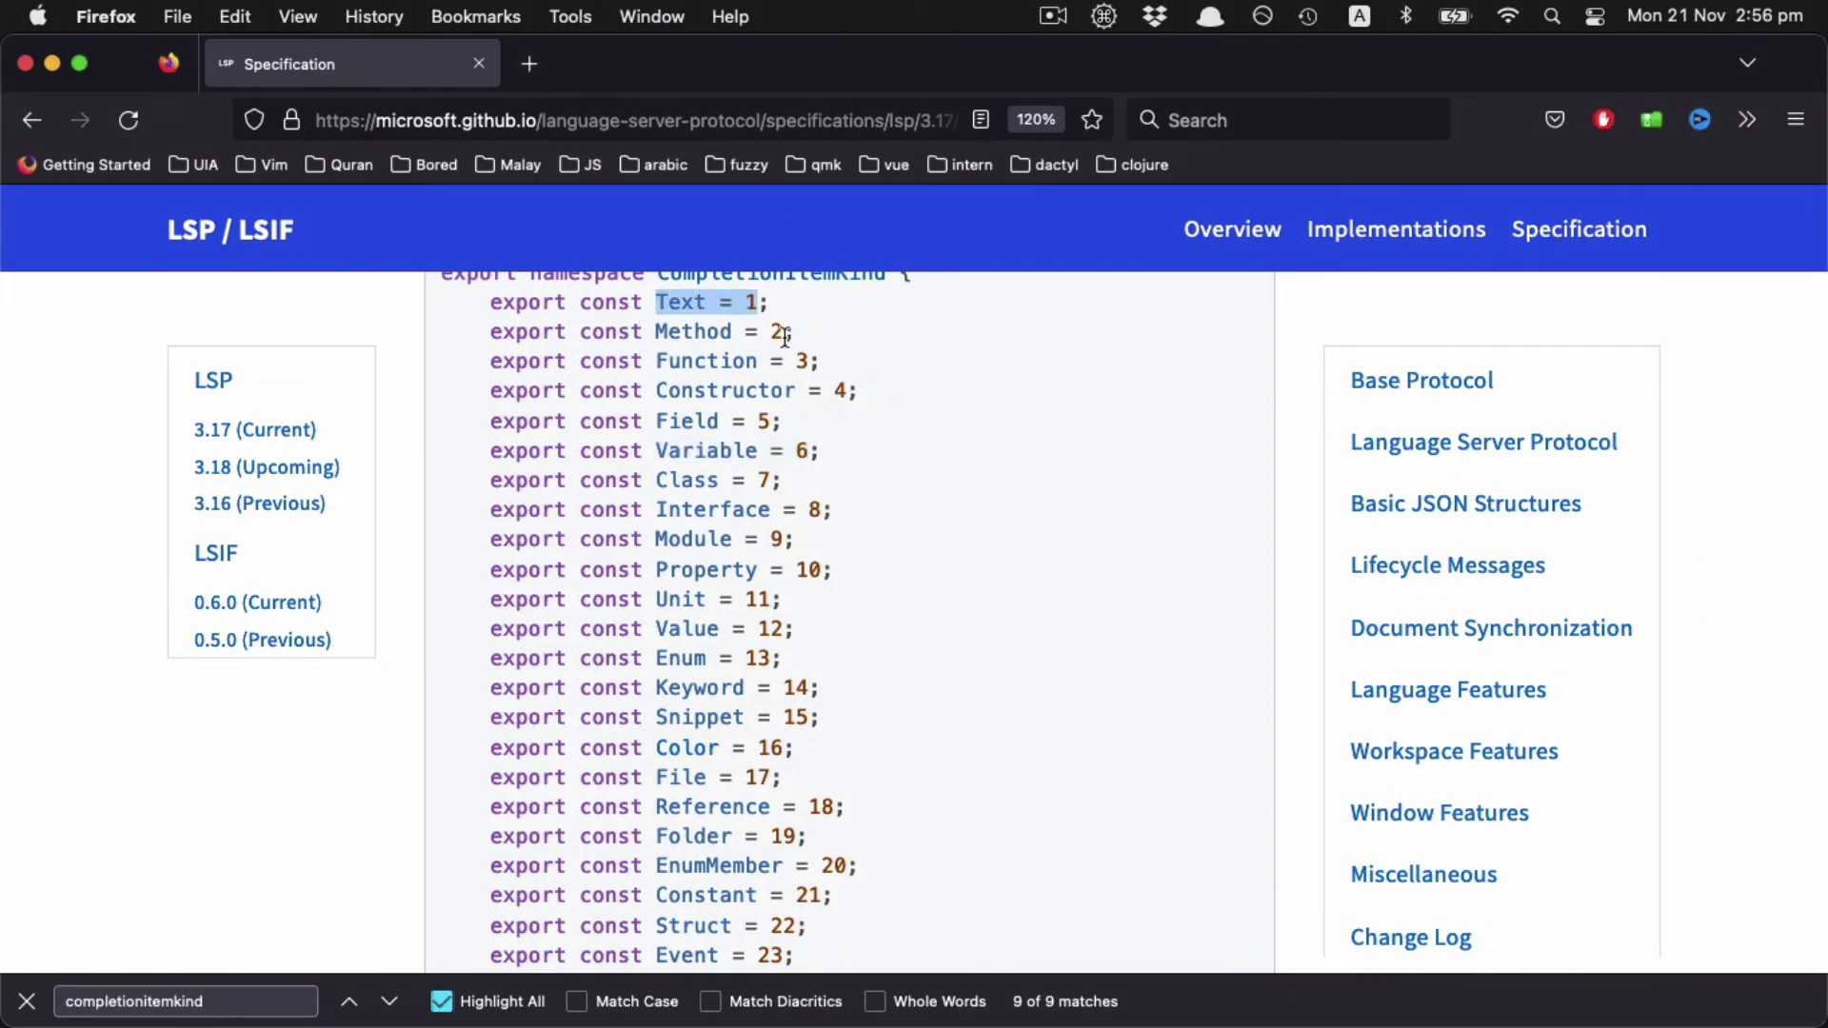
click(764, 511)
- Close the debug message list and comment out the LOG.debug line 69 with gcc
key(ctrl+Left)
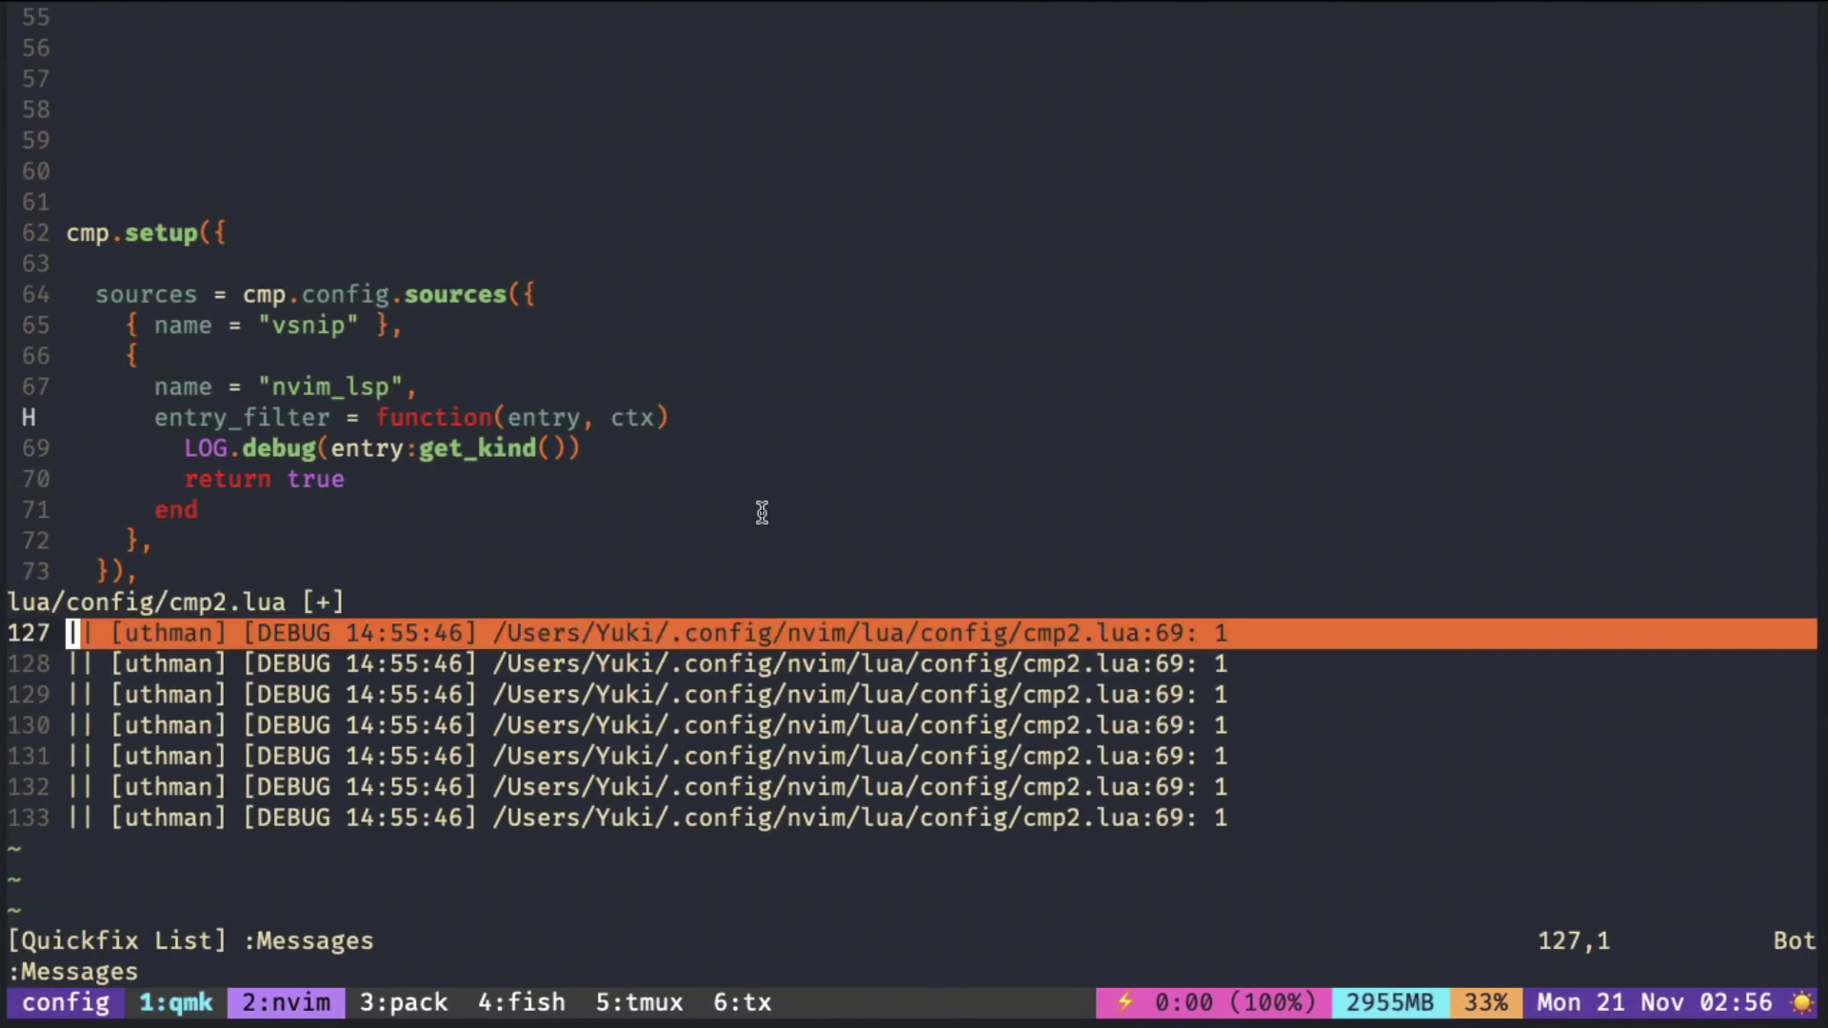
key(ctrl+w)
key(k)
key(ctrl+w)
key(o)
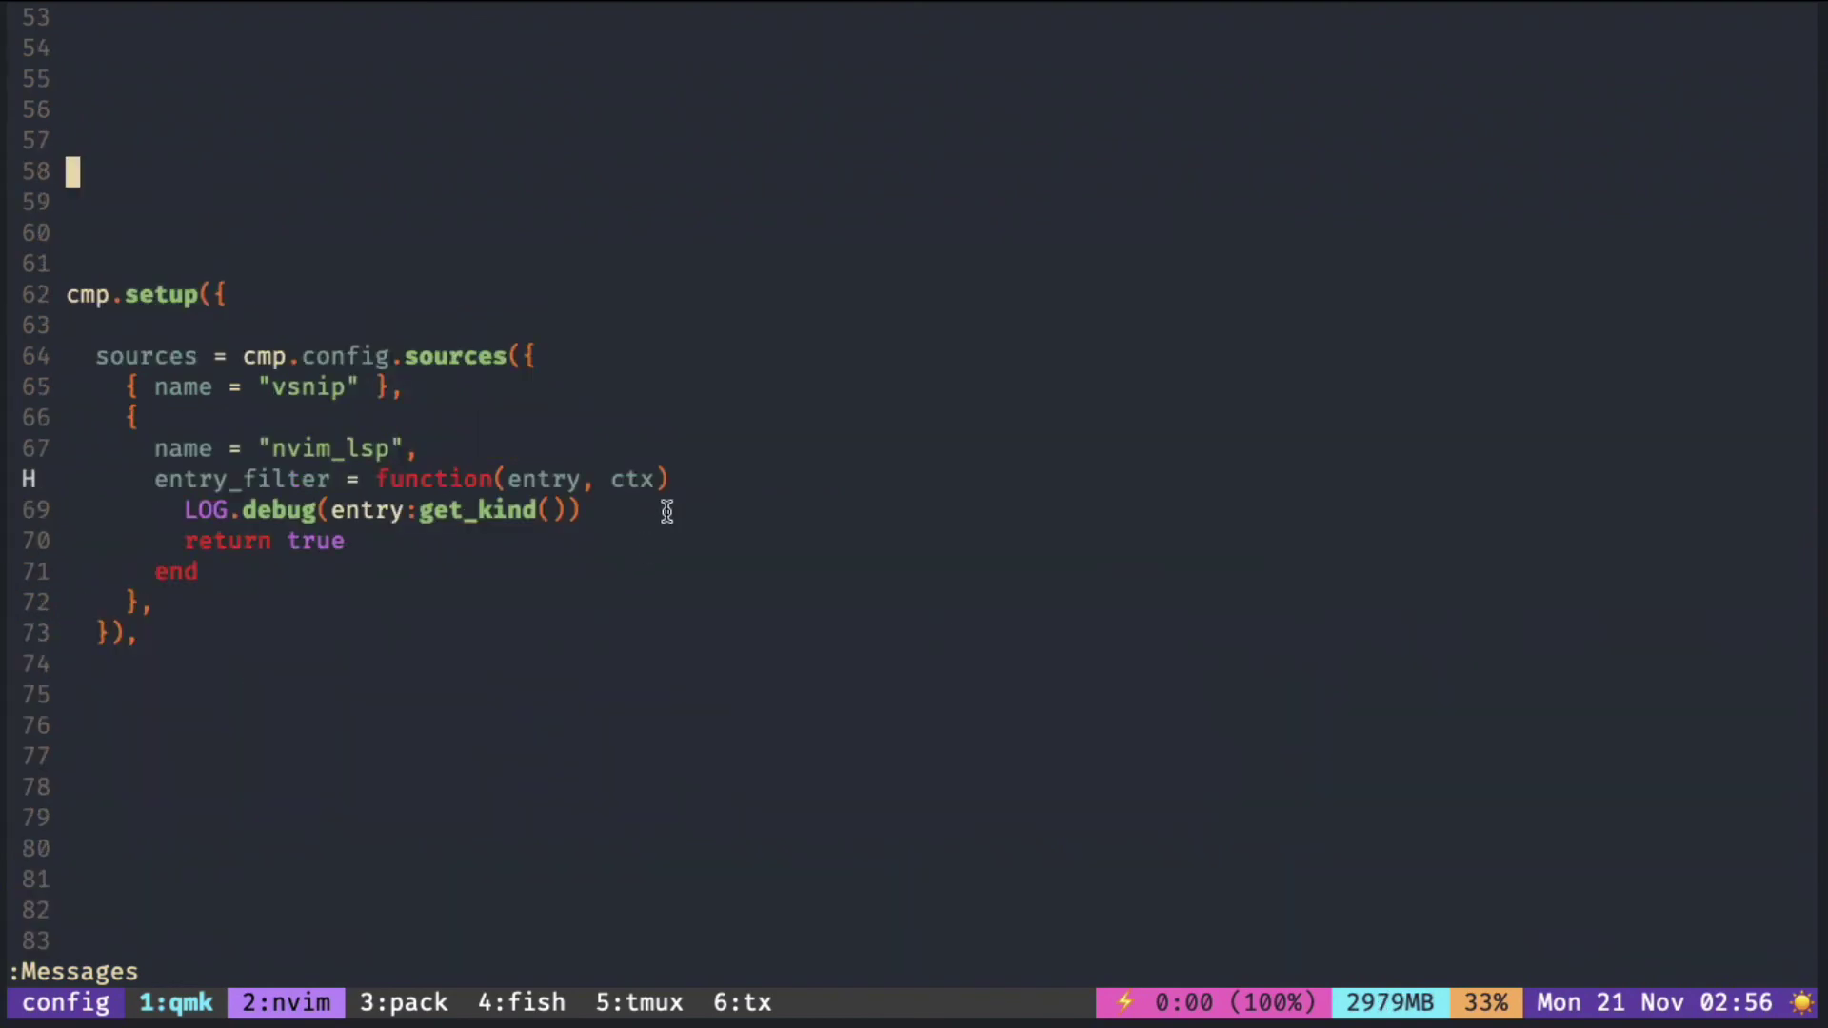
click(666, 512)
key(g)
key(c)
key(c)
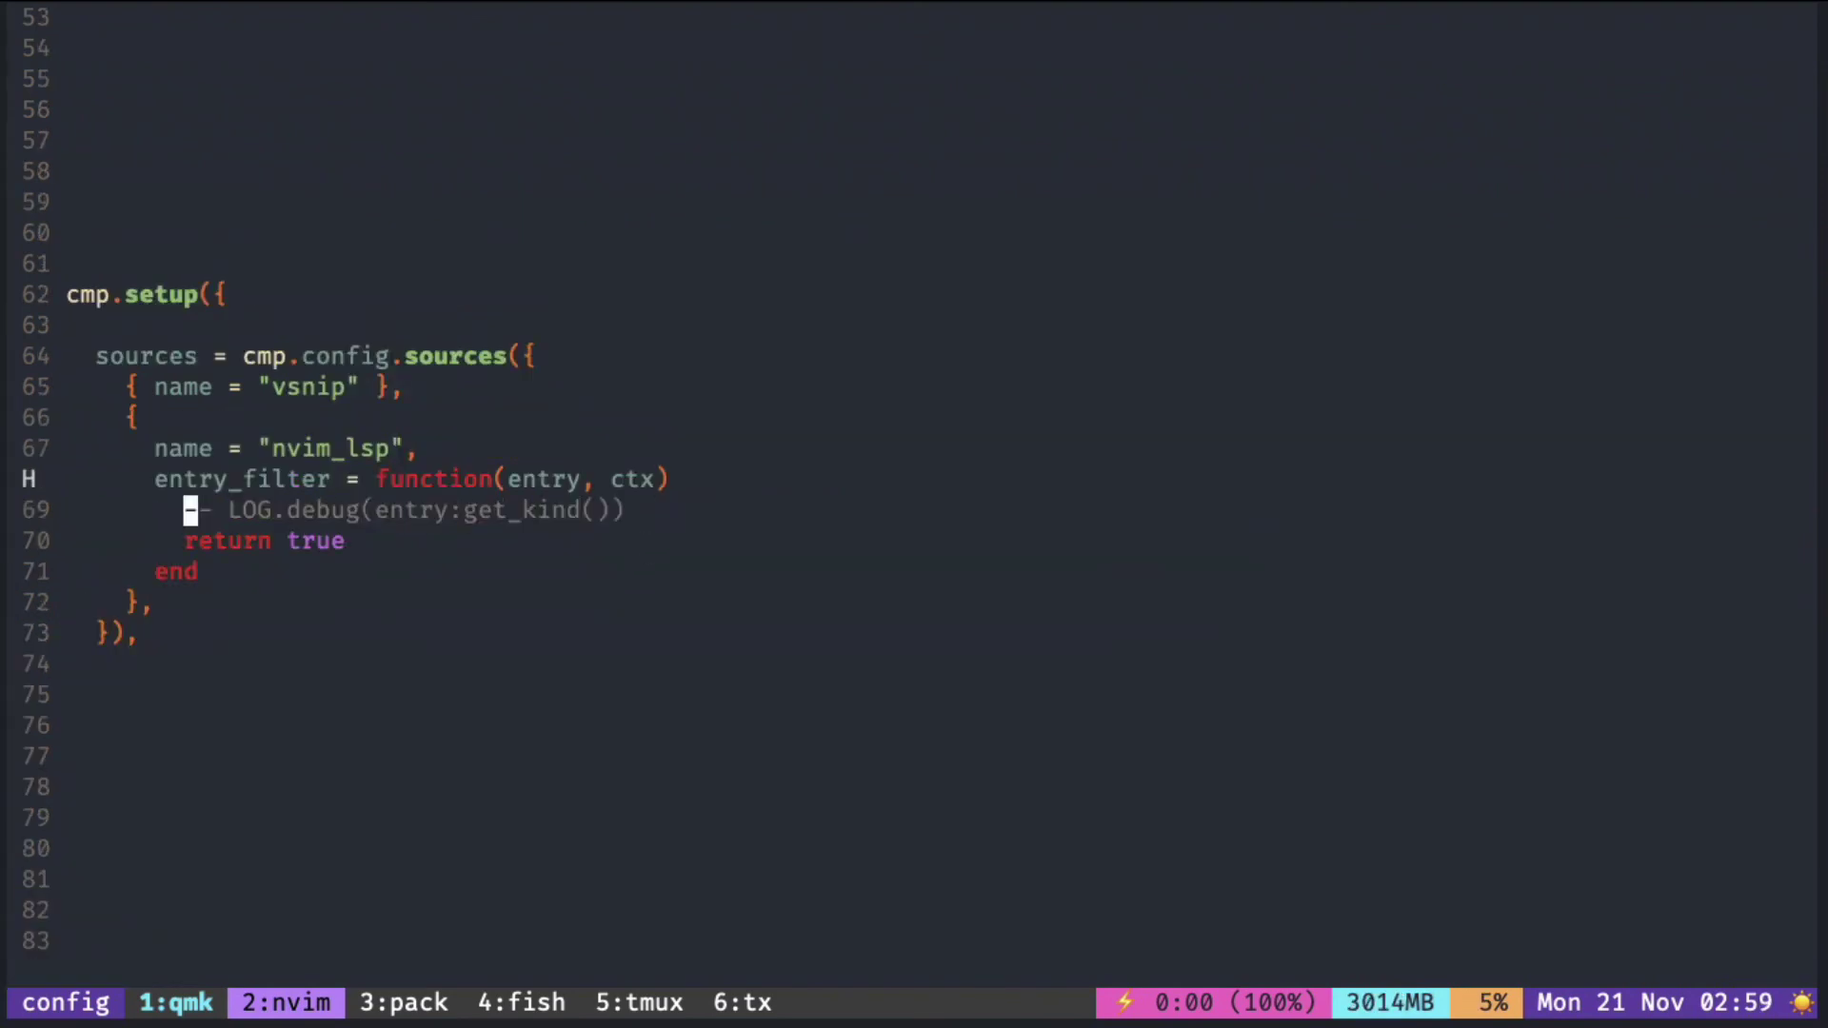
- Paste the 'if entry:get_kind() == 15 then return false end' block below line 69
key(bracketright)
key(space)
key(bracketright)
key(space)
key(bracketright)
key(space)
key(j)
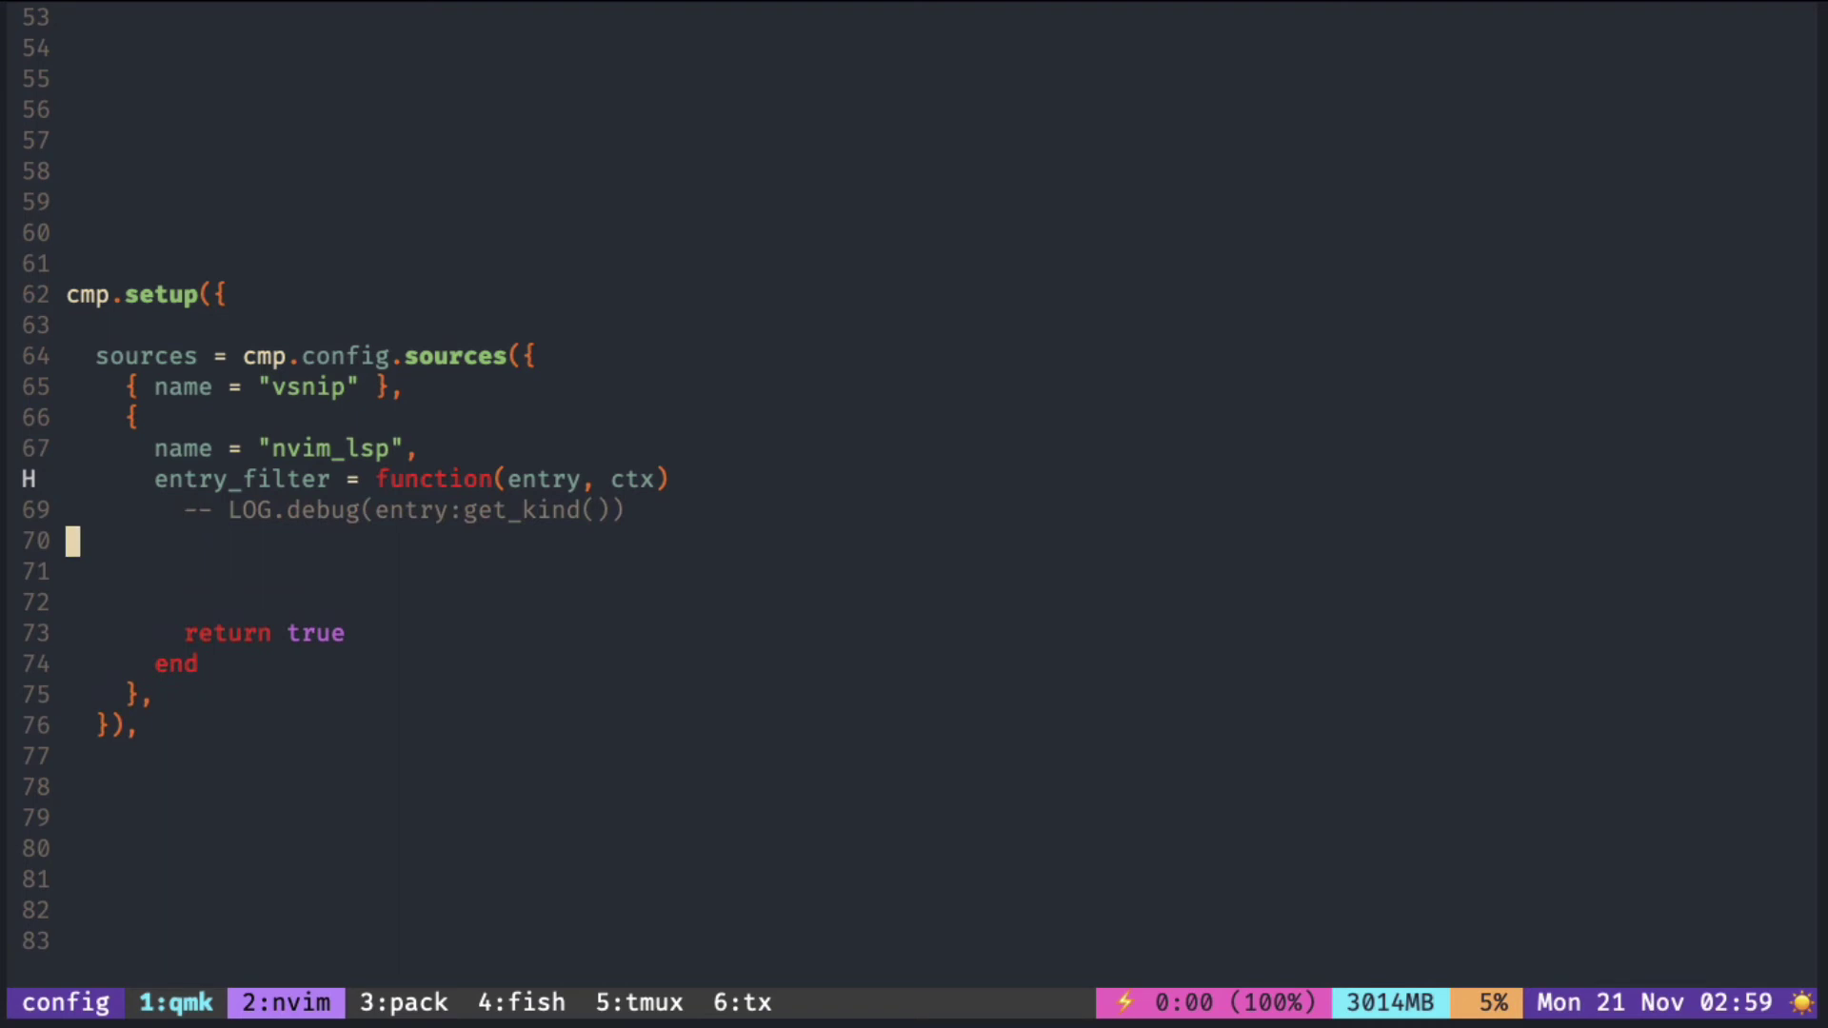
key(p)
- Delete the extra blank line after the if-block and save cmp2.lua
key(j)
key(j)
key(j)
key(d)
key(d)
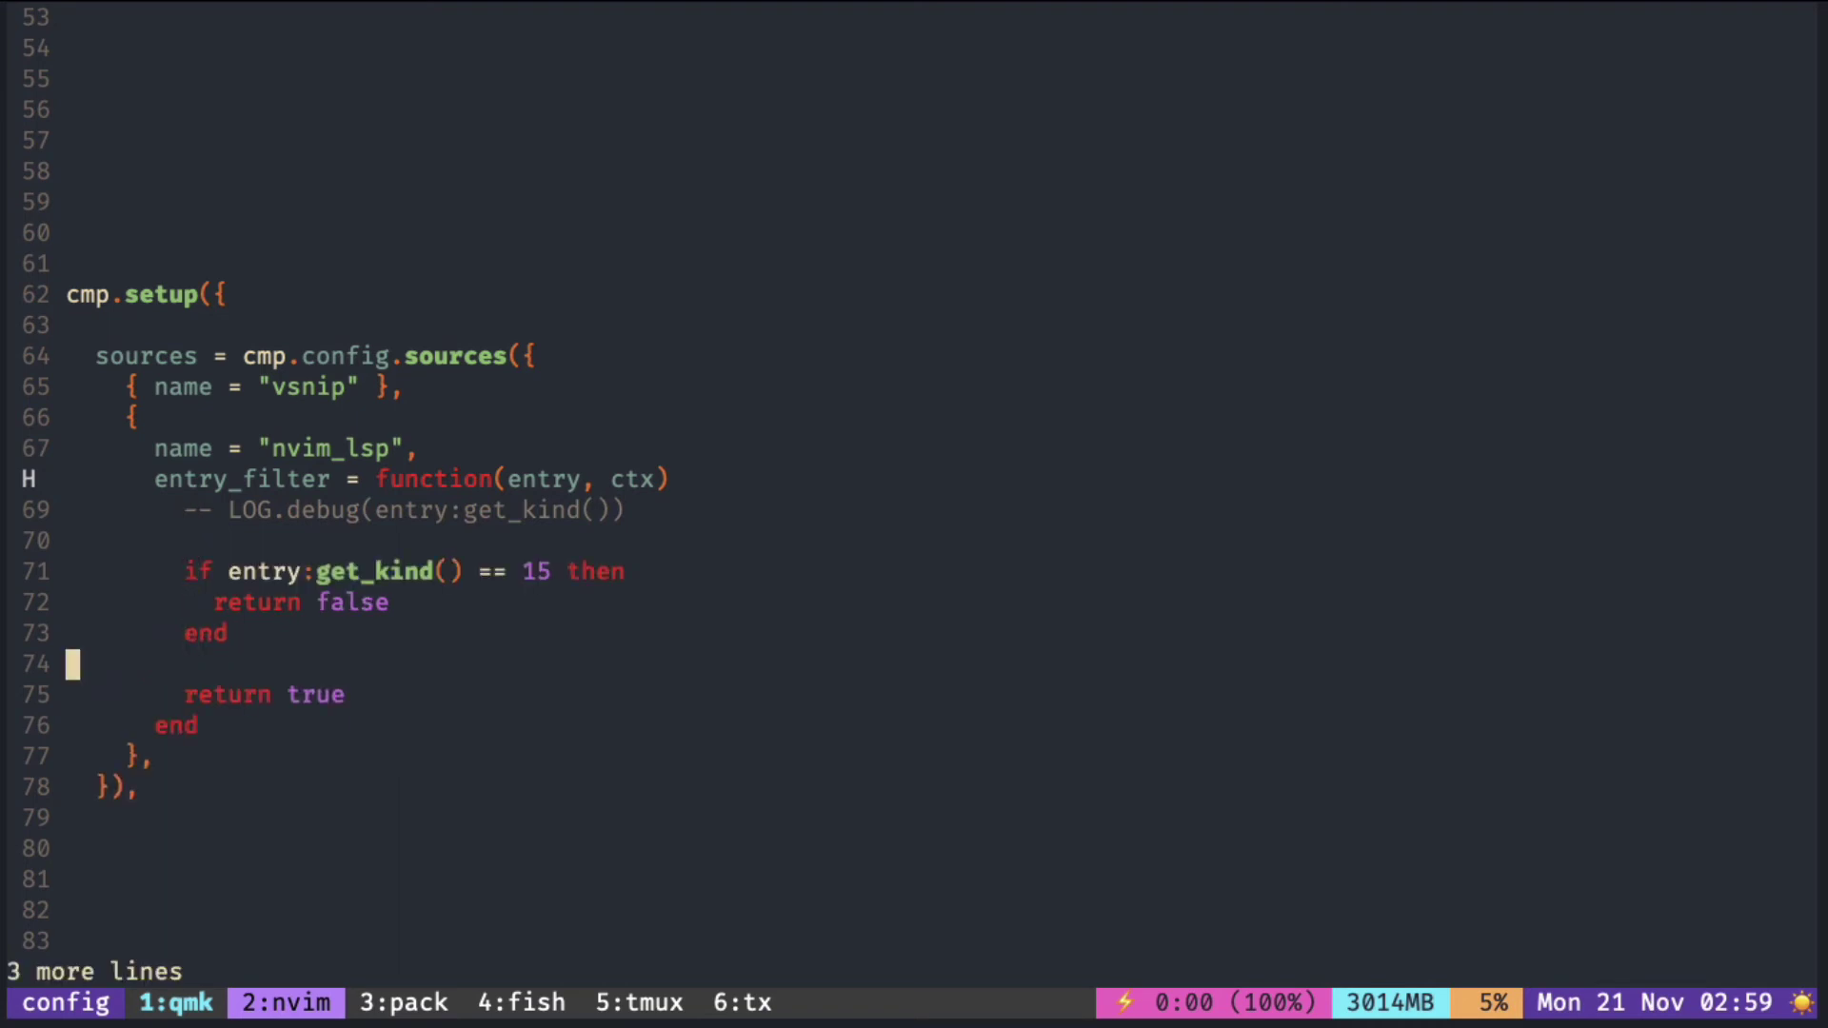
key(k)
key(k)
key(k)
key(ctrl+s)
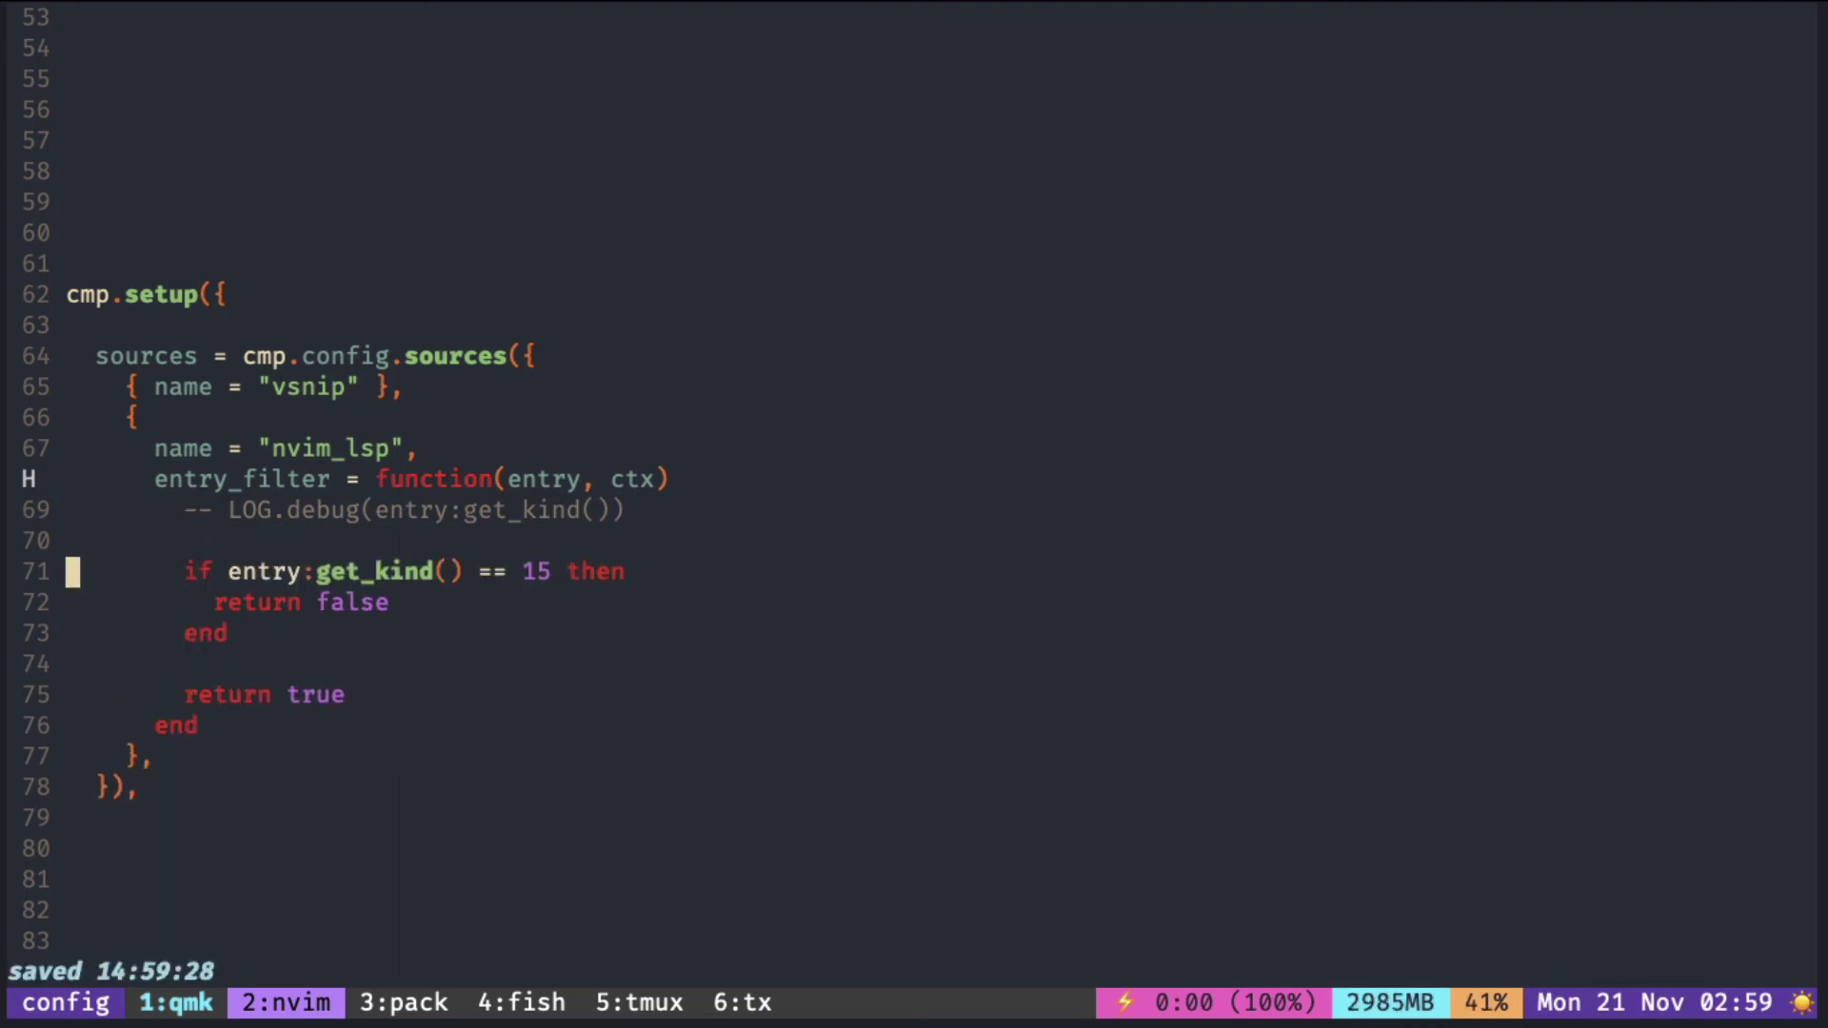
text(:q)
- Quit and relaunch Neovim with the kind-15 filter, moving up toward the nvim_lsp source block
key(Return)
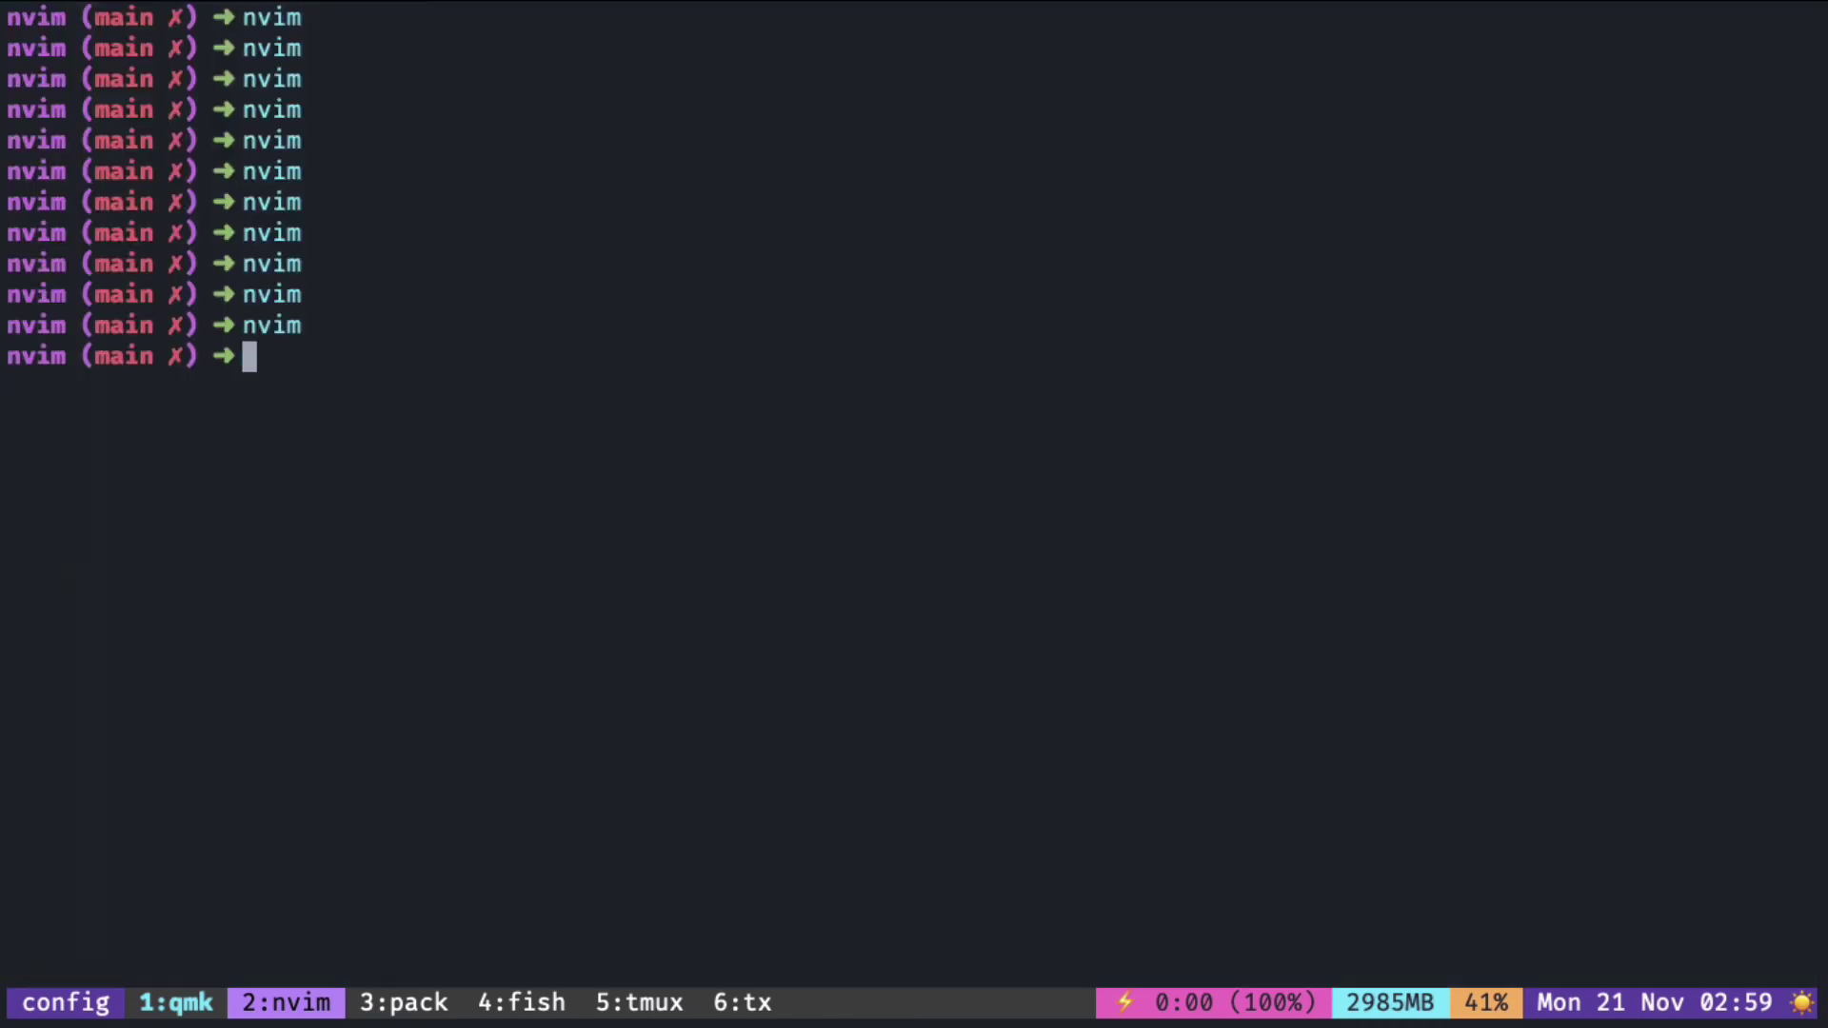
text(nvim)
key(Return)
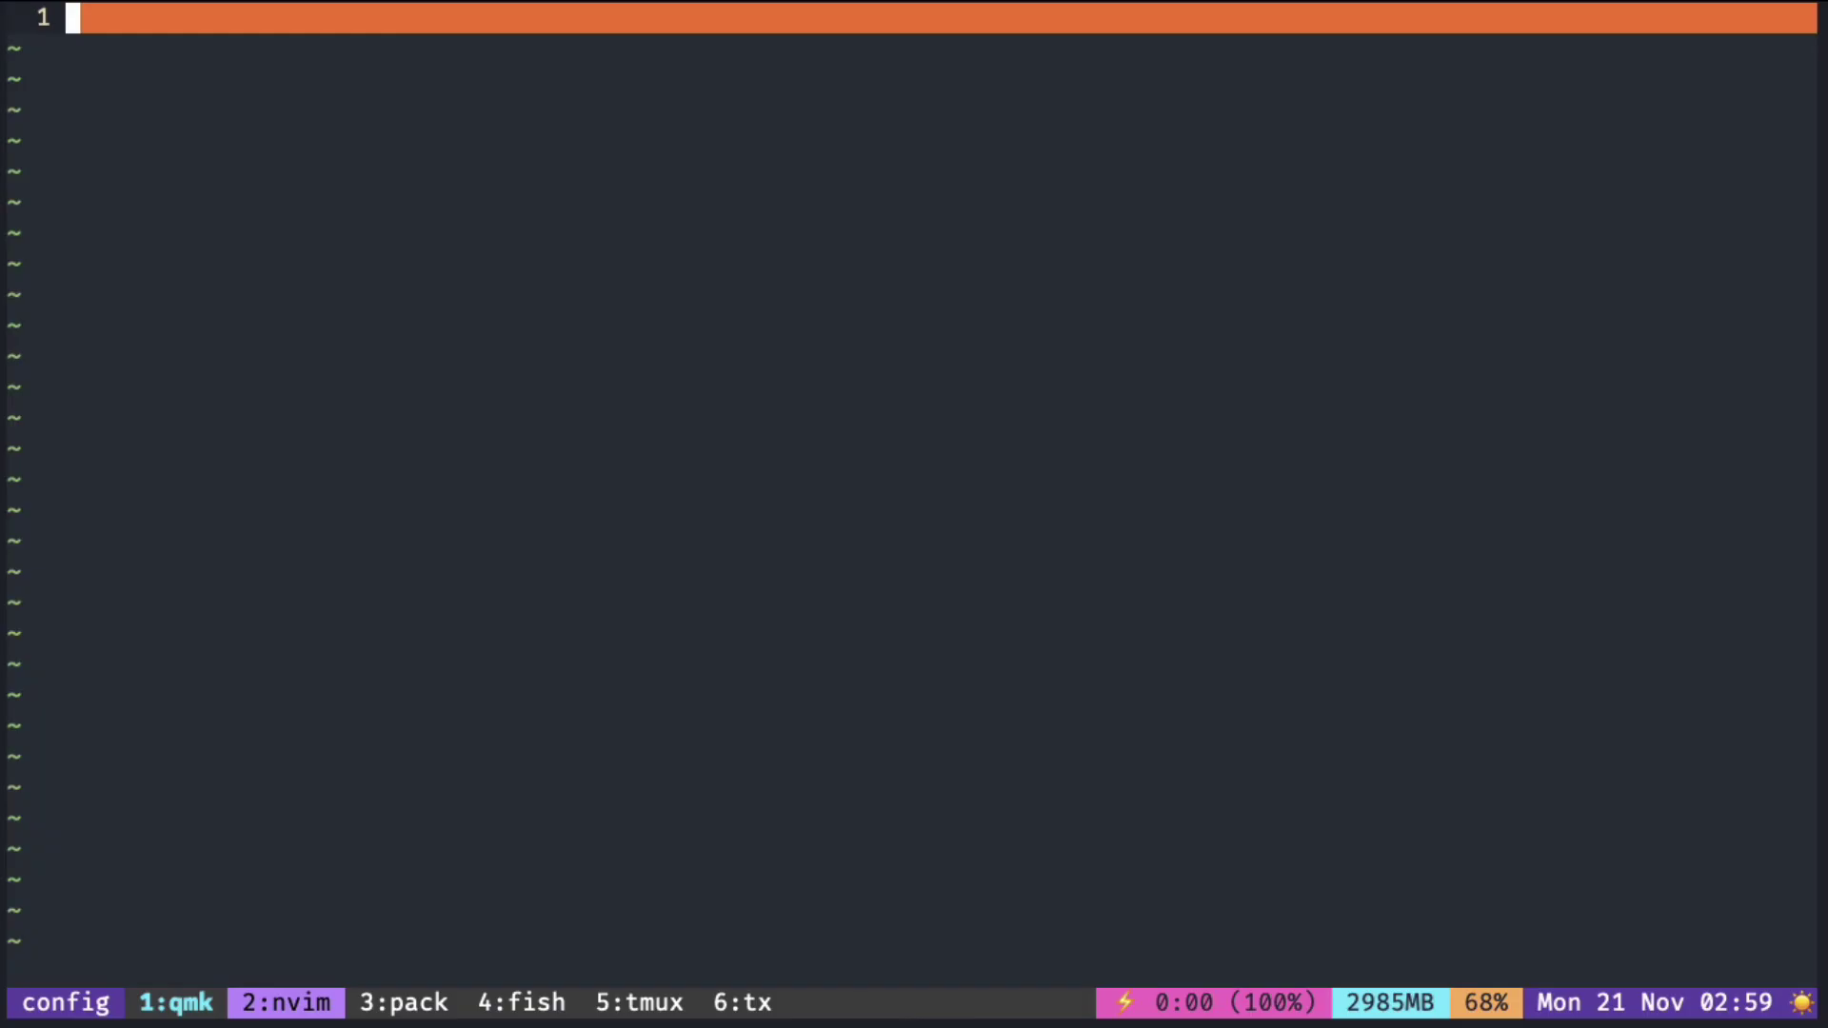
key(k)
key(k)
key(k)
key(k)
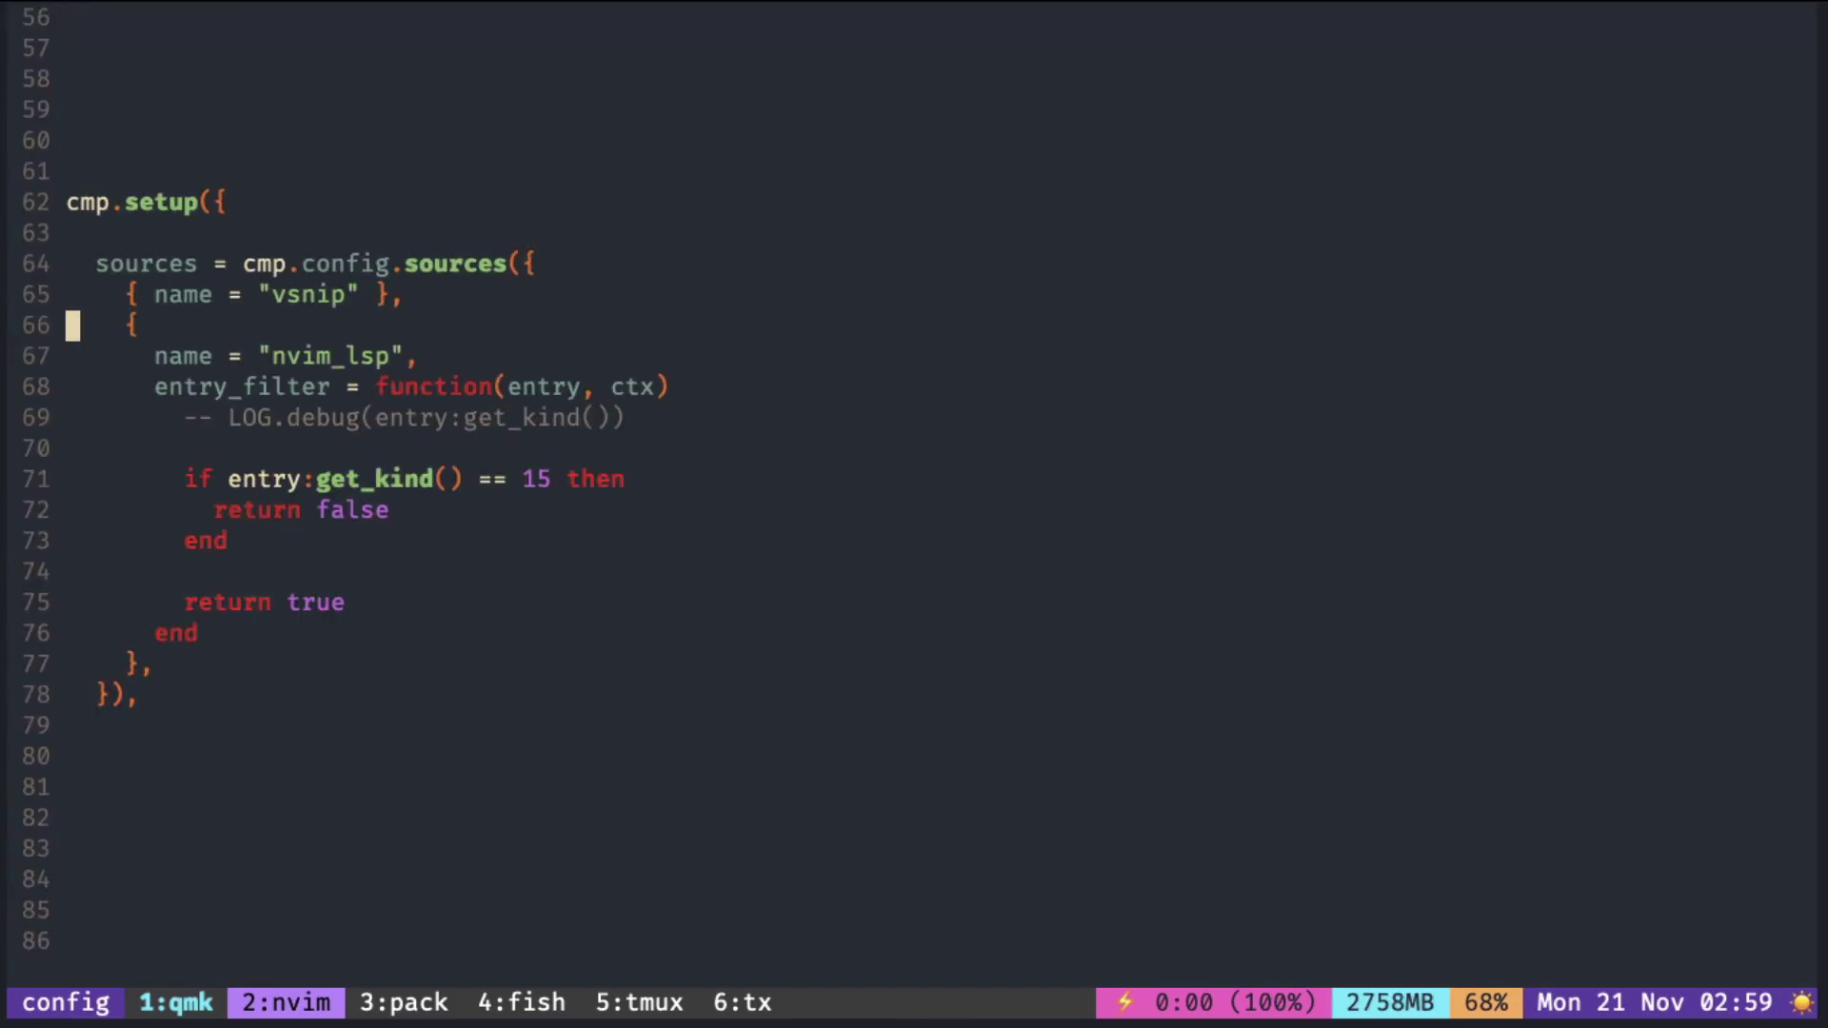
key(k)
key(k)
key(k)
key(k)
key(k)
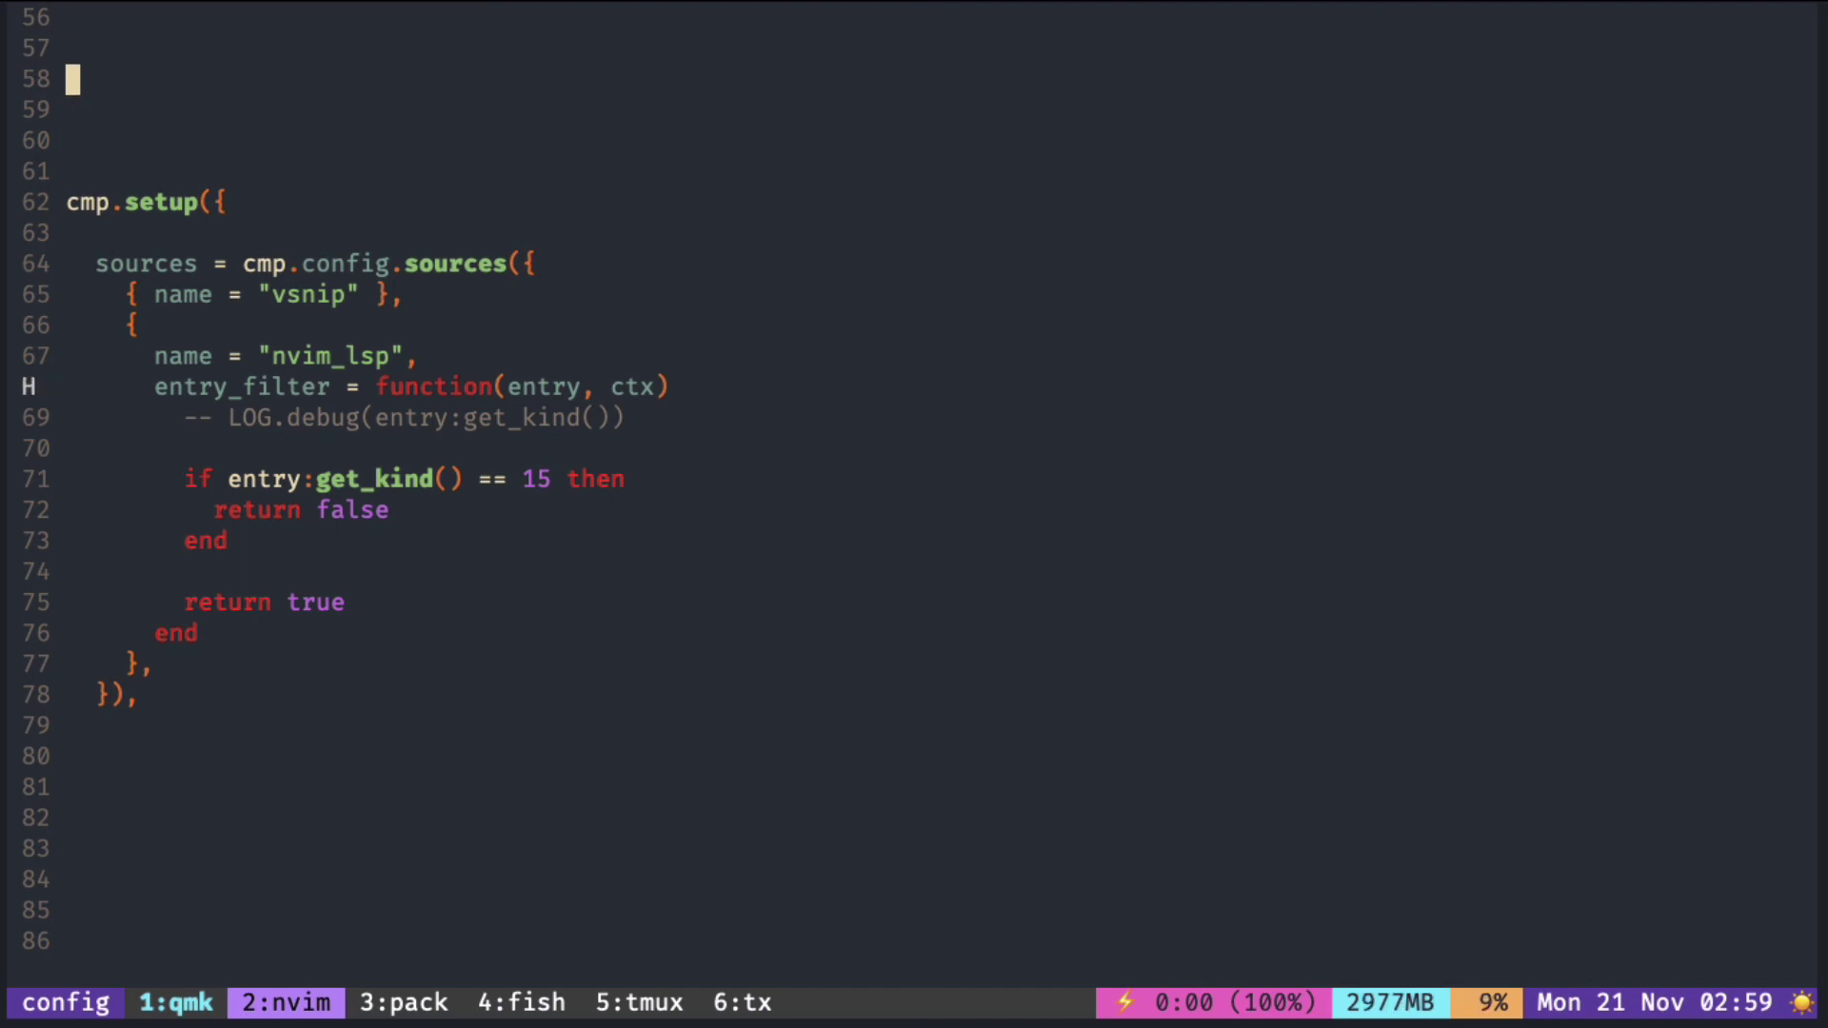
text(ifo)
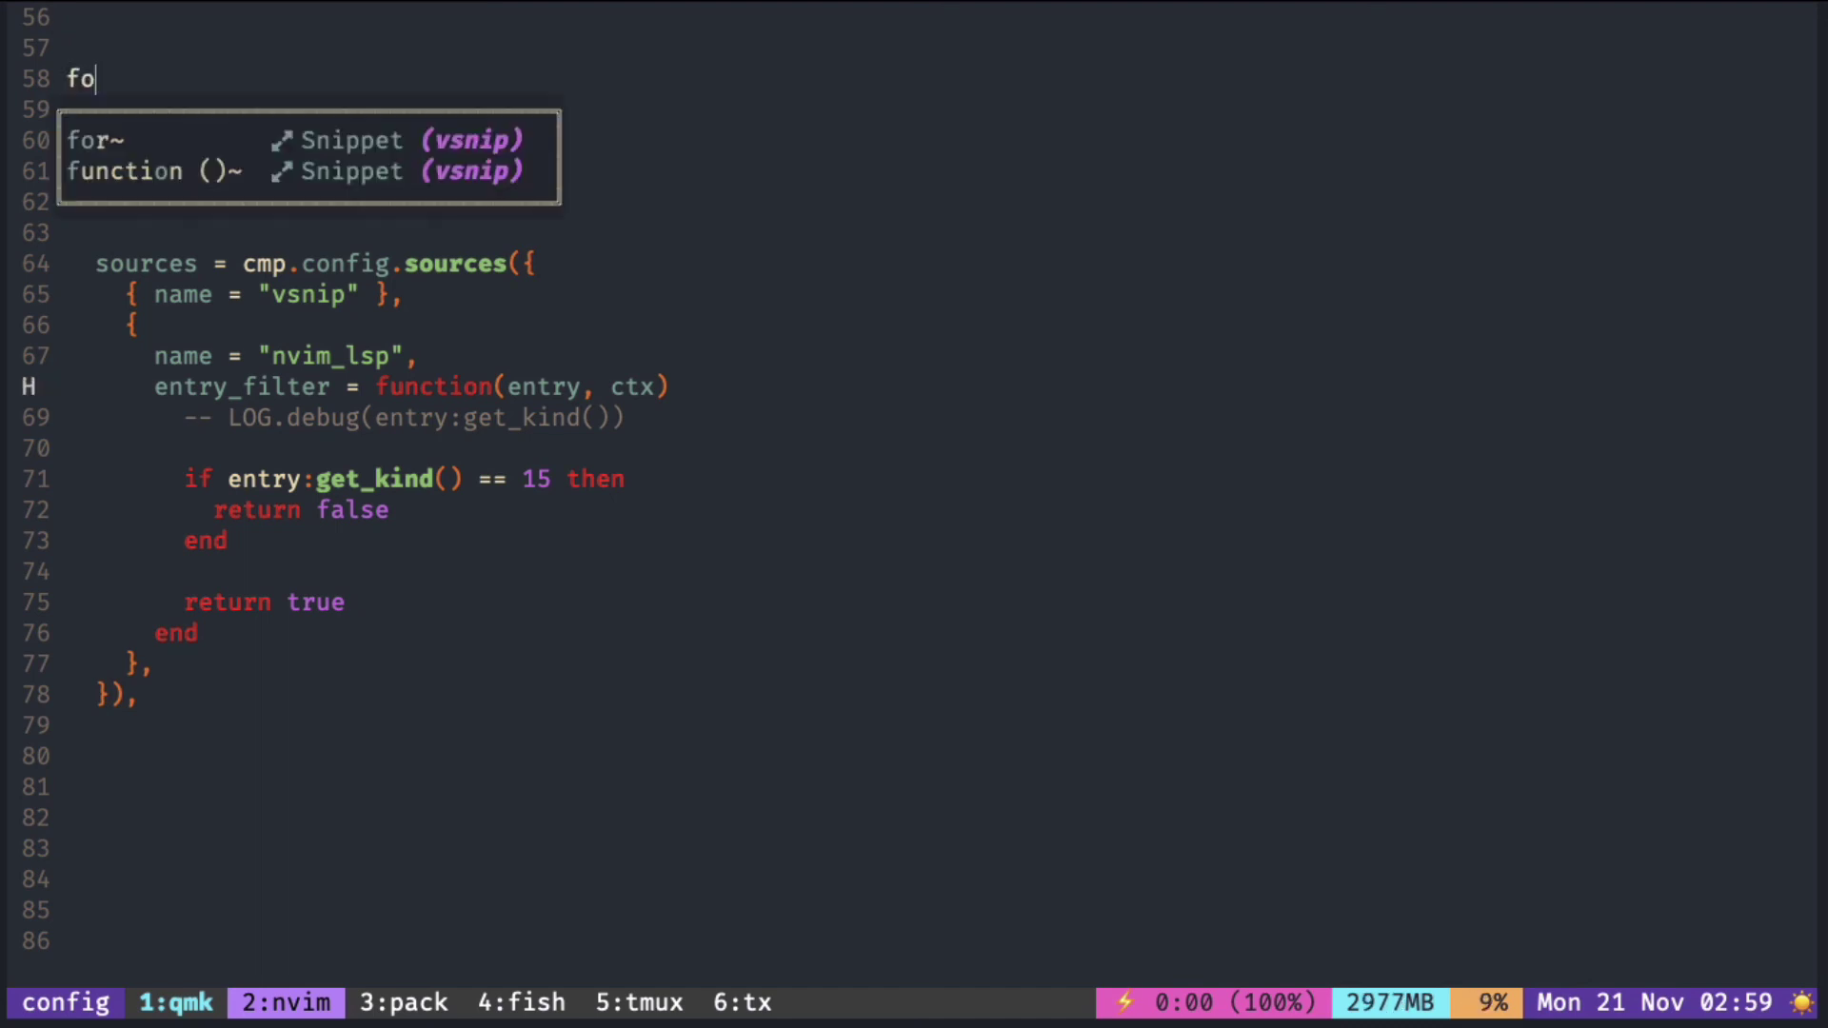
text(r)
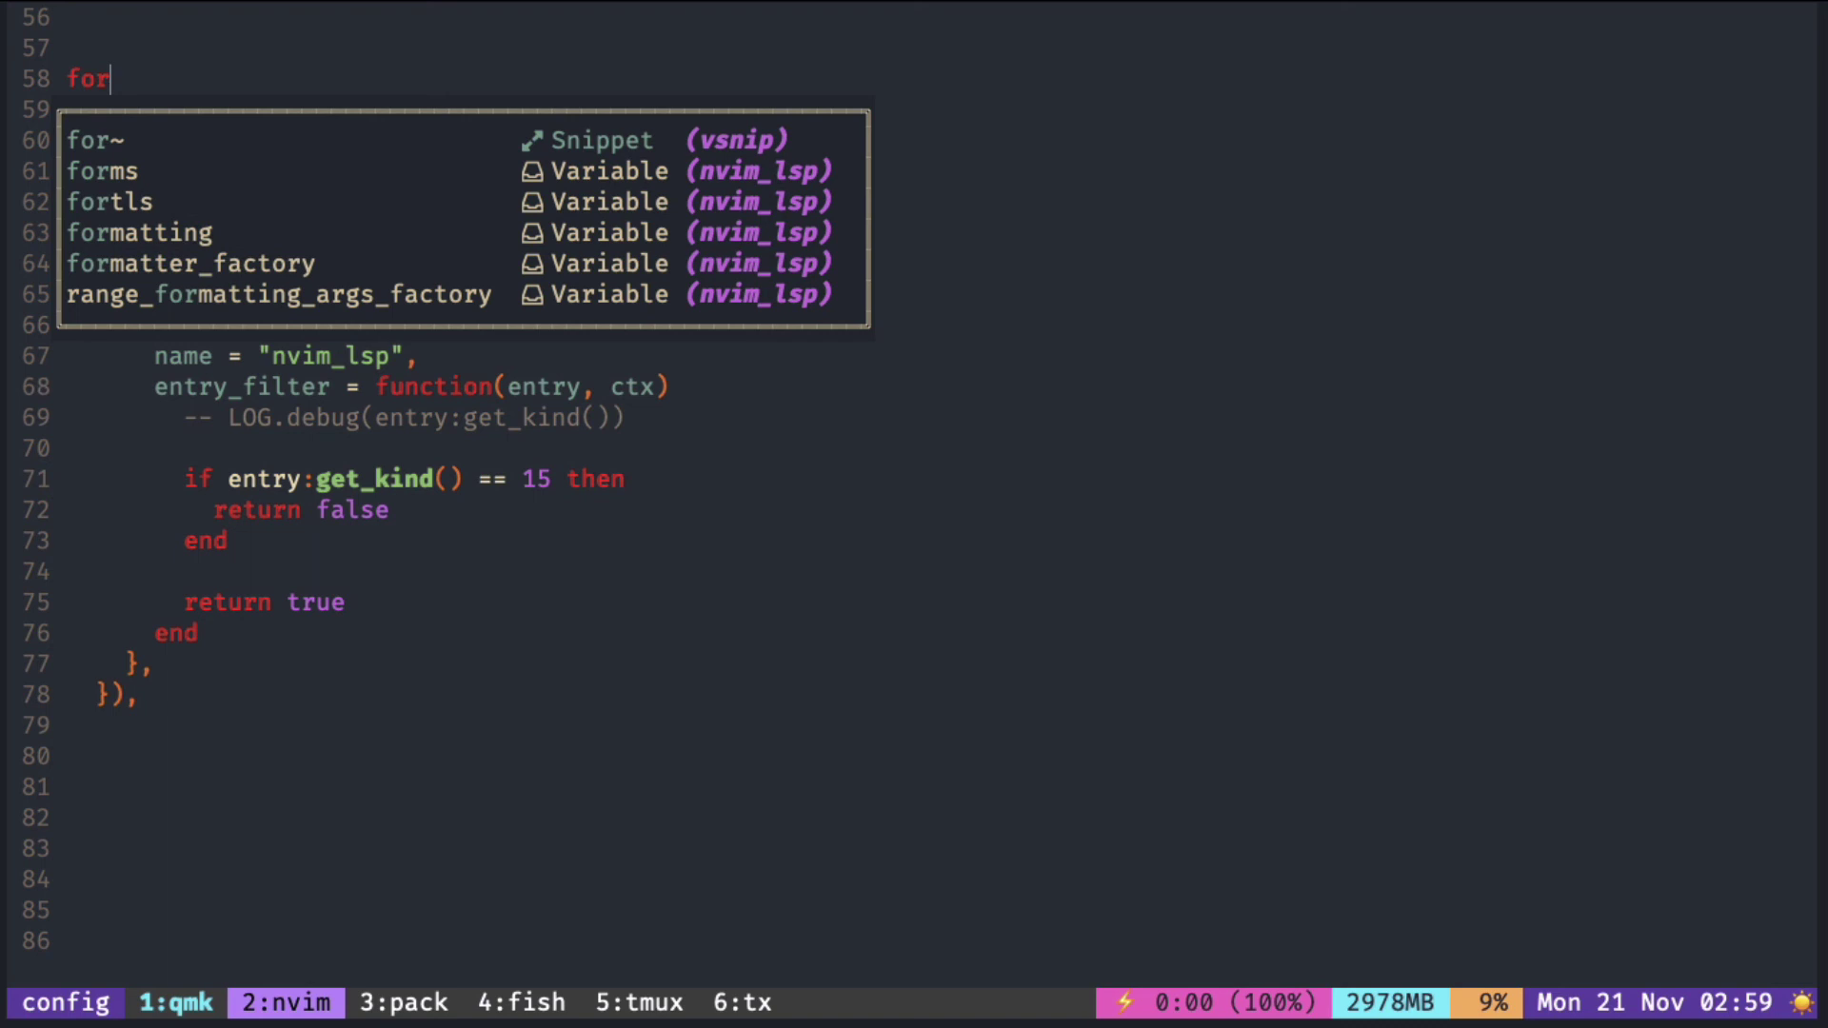